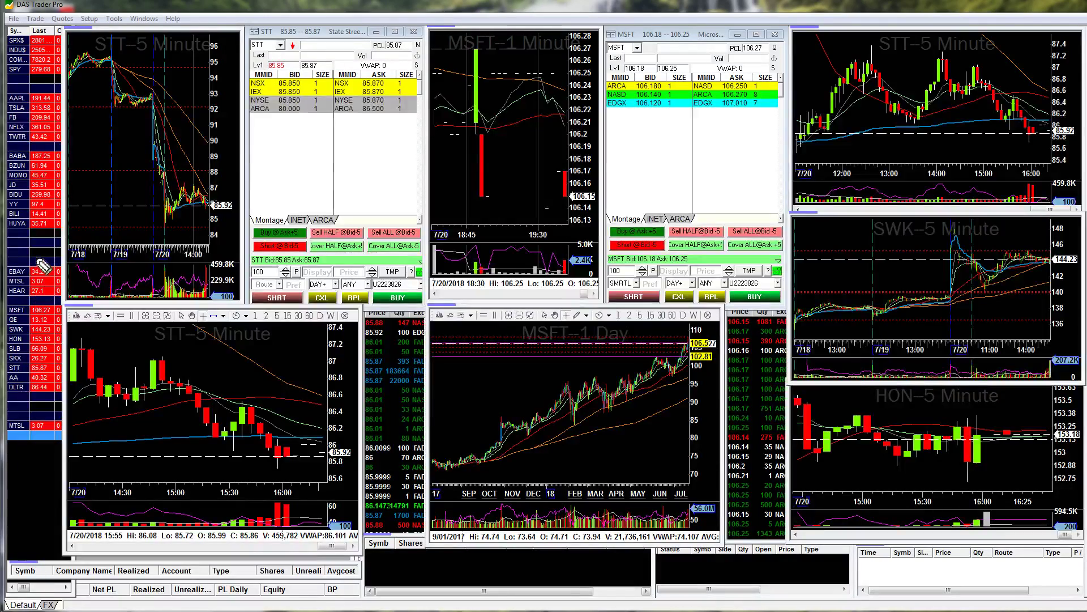
In blue ink, circle the EBAY, MTSL and HEAR rows, underline DLTR, and mark the lone MTSL row.
{"action": "mouse_move", "coordinate": [23, 309]}
{"action": "left_mouse_down"}
{"action": "mouse_move", "coordinate": [48, 260]}
{"action": "mouse_move", "coordinate": [12, 295]}
{"action": "mouse_move", "coordinate": [34, 303]}
{"action": "left_mouse_up"}
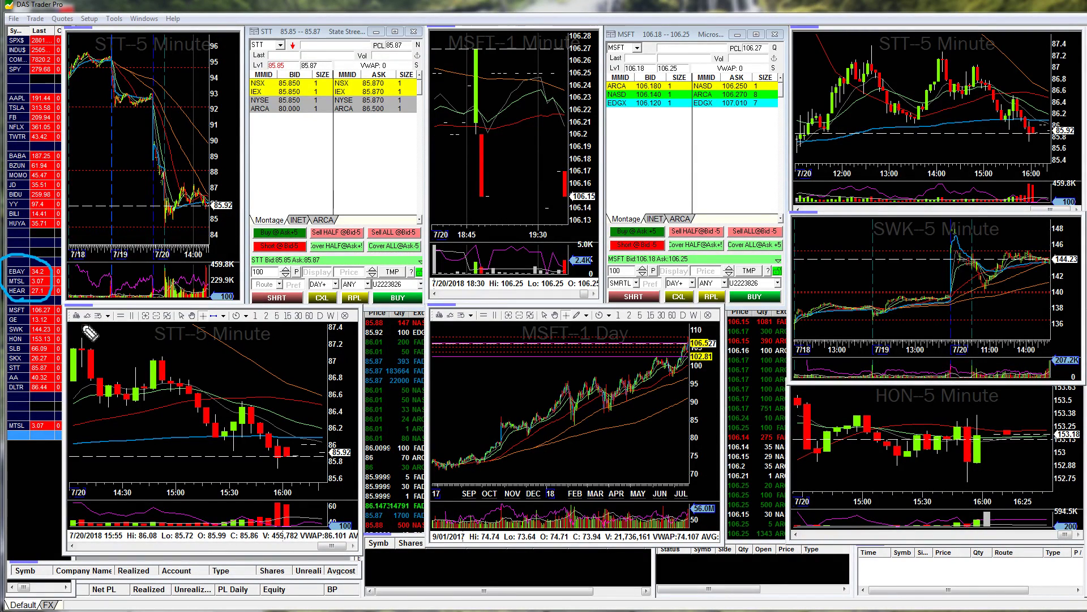
{"action": "mouse_move", "coordinate": [9, 395]}
{"action": "left_mouse_down"}
{"action": "mouse_move", "coordinate": [33, 398]}
{"action": "mouse_move", "coordinate": [35, 318]}
{"action": "mouse_move", "coordinate": [9, 322]}
{"action": "mouse_move", "coordinate": [13, 400]}
{"action": "left_mouse_up"}
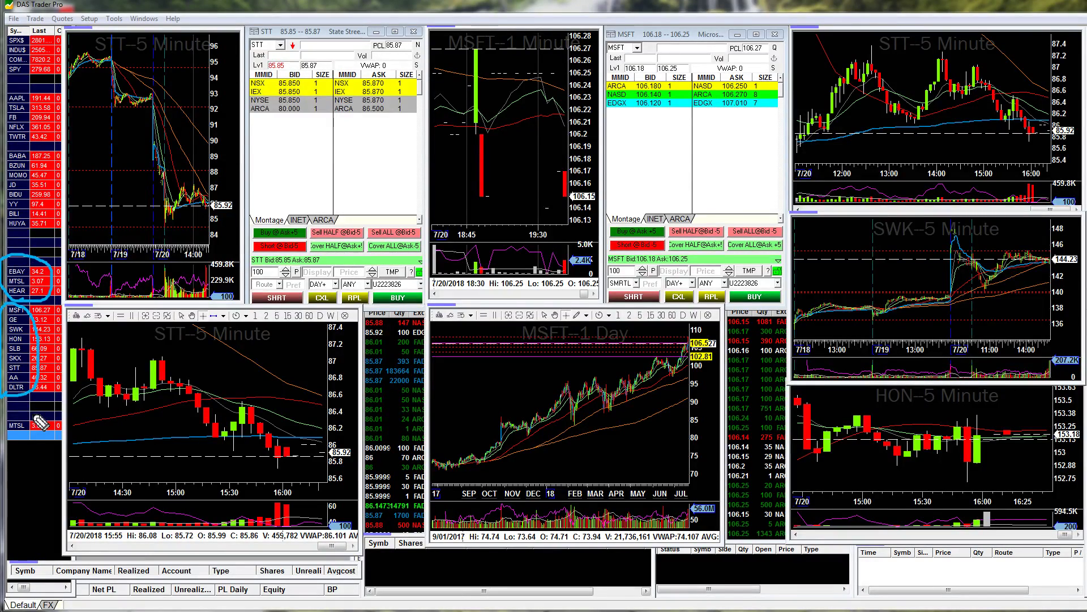
{"action": "mouse_move", "coordinate": [25, 406]}
{"action": "left_mouse_down"}
{"action": "mouse_move", "coordinate": [11, 409]}
{"action": "mouse_move", "coordinate": [6, 427]}
{"action": "mouse_move", "coordinate": [22, 450]}
{"action": "mouse_move", "coordinate": [45, 422]}
{"action": "mouse_move", "coordinate": [32, 405]}
{"action": "left_mouse_up"}
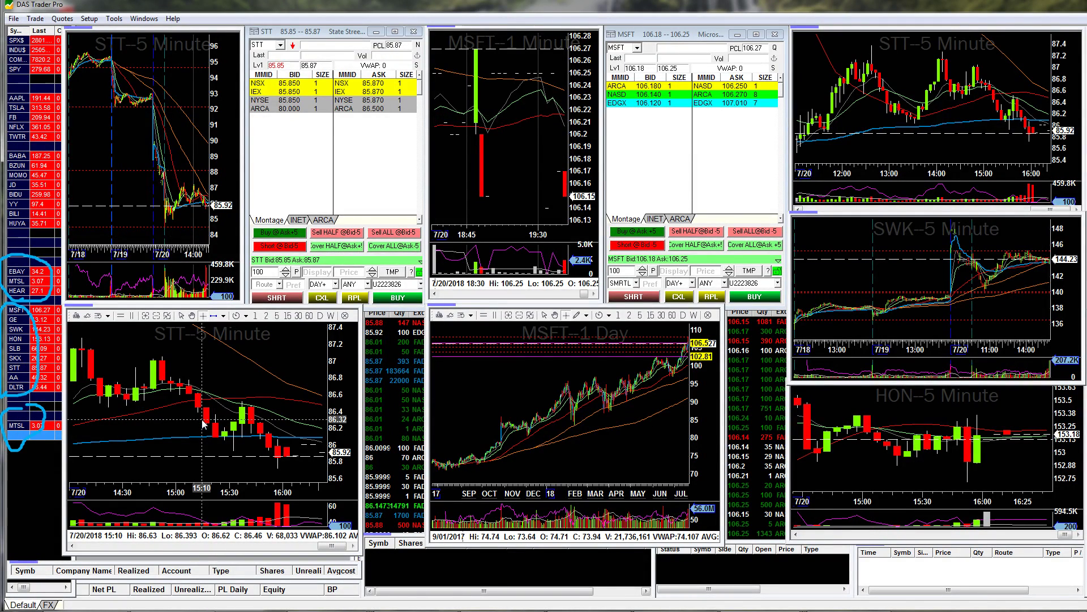
Underline the STT chart's price info line and change the top-left chart's interval with hotkey 1.
{"action": "mouse_move", "coordinate": [67, 552]}
{"action": "left_mouse_down"}
{"action": "mouse_move", "coordinate": [207, 561]}
{"action": "mouse_move", "coordinate": [371, 555]}
{"action": "mouse_move", "coordinate": [427, 541]}
{"action": "mouse_move", "coordinate": [397, 31]}
{"action": "mouse_move", "coordinate": [85, 31]}
{"action": "mouse_move", "coordinate": [101, 267]}
{"action": "mouse_move", "coordinate": [91, 444]}
{"action": "mouse_move", "coordinate": [60, 545]}
{"action": "mouse_move", "coordinate": [85, 553]}
{"action": "left_mouse_up"}
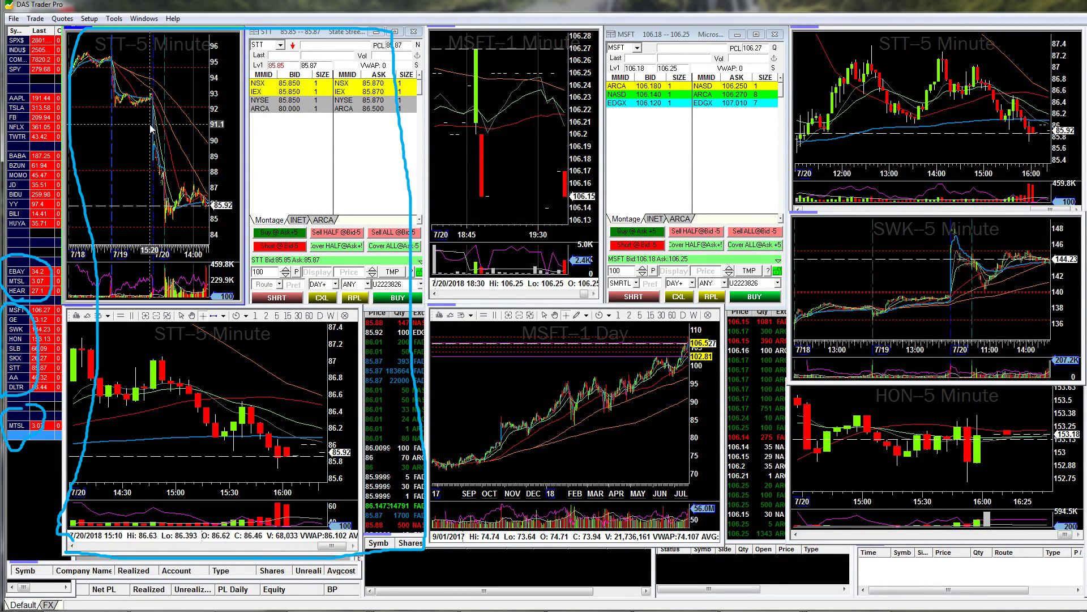
{"action": "key", "text": "1"}
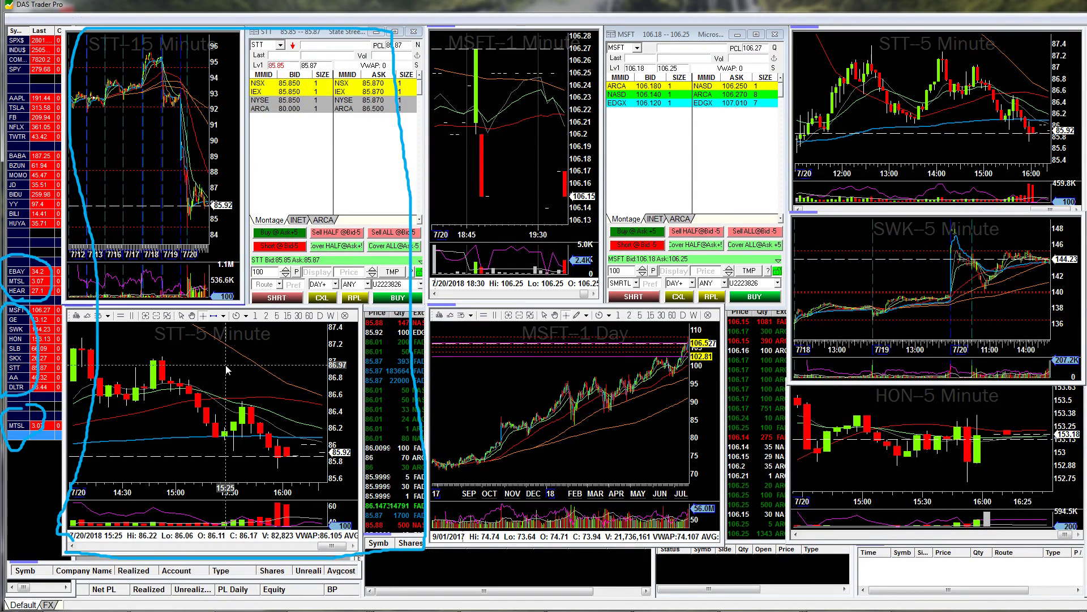
Remove all existing price lines from the STT chart.
{"action": "scroll", "coordinate": [225, 369], "scroll_direction": "down", "scroll_amount": 5}
{"action": "scroll", "coordinate": [226, 370], "scroll_direction": "down", "scroll_amount": 3}
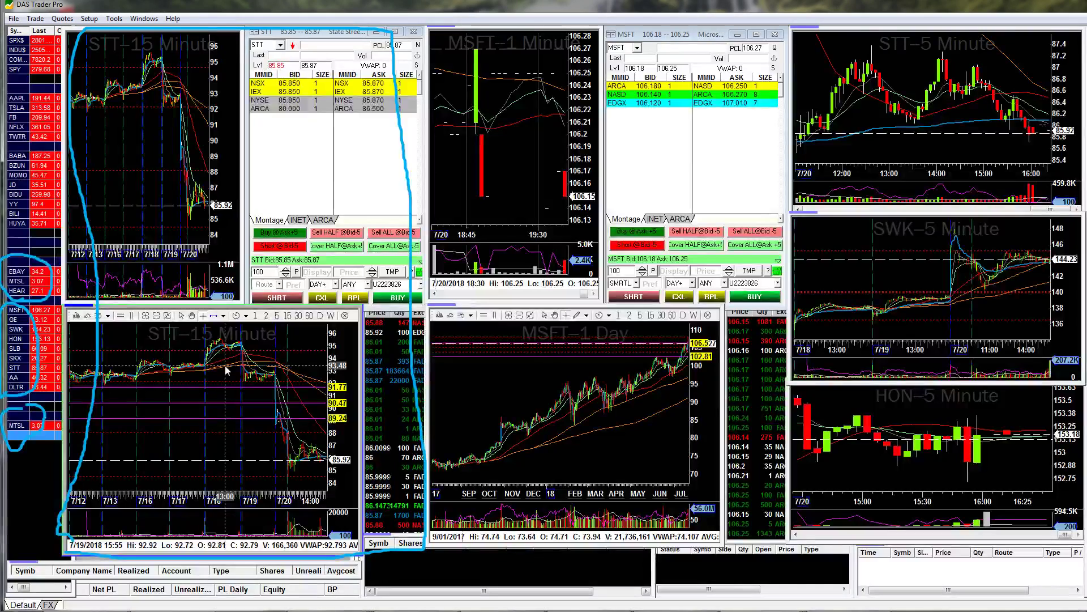
{"action": "scroll", "coordinate": [223, 408], "scroll_direction": "down", "scroll_amount": 3}
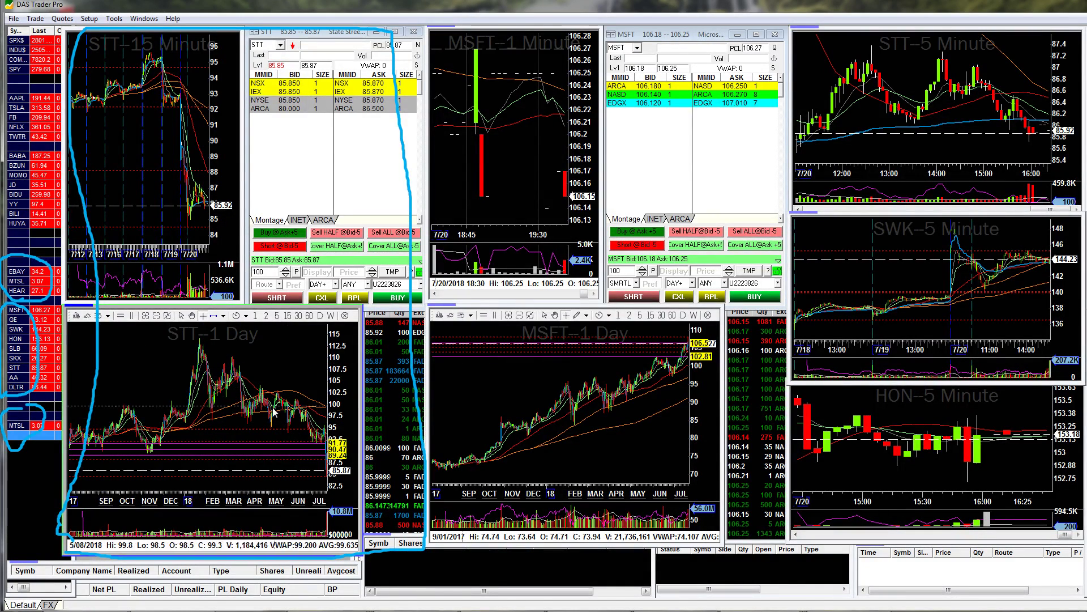
{"action": "right_click", "coordinate": [242, 453]}
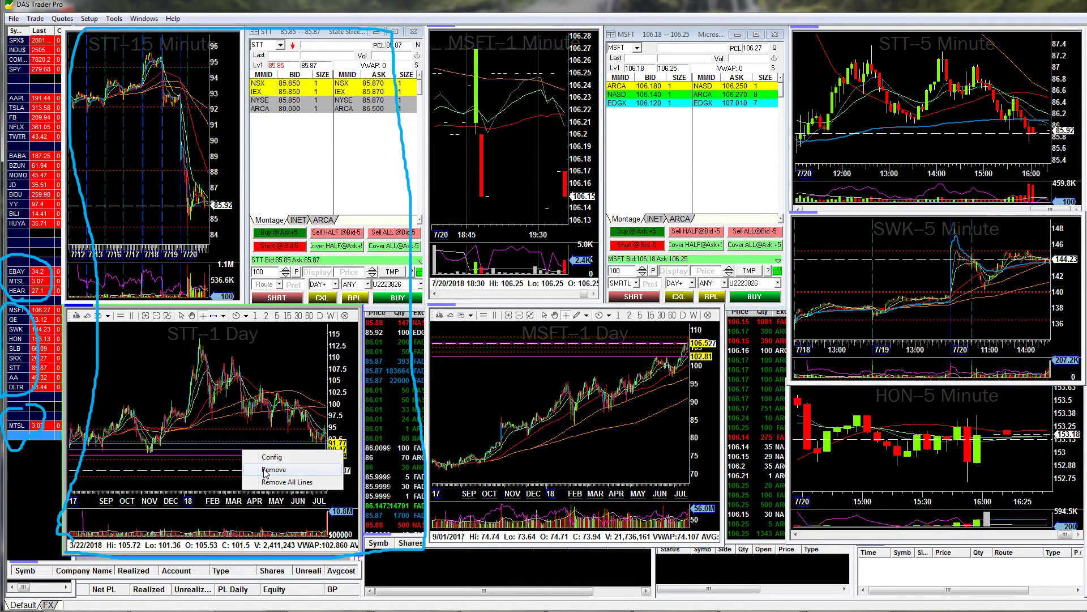
{"action": "left_click", "coordinate": [238, 439]}
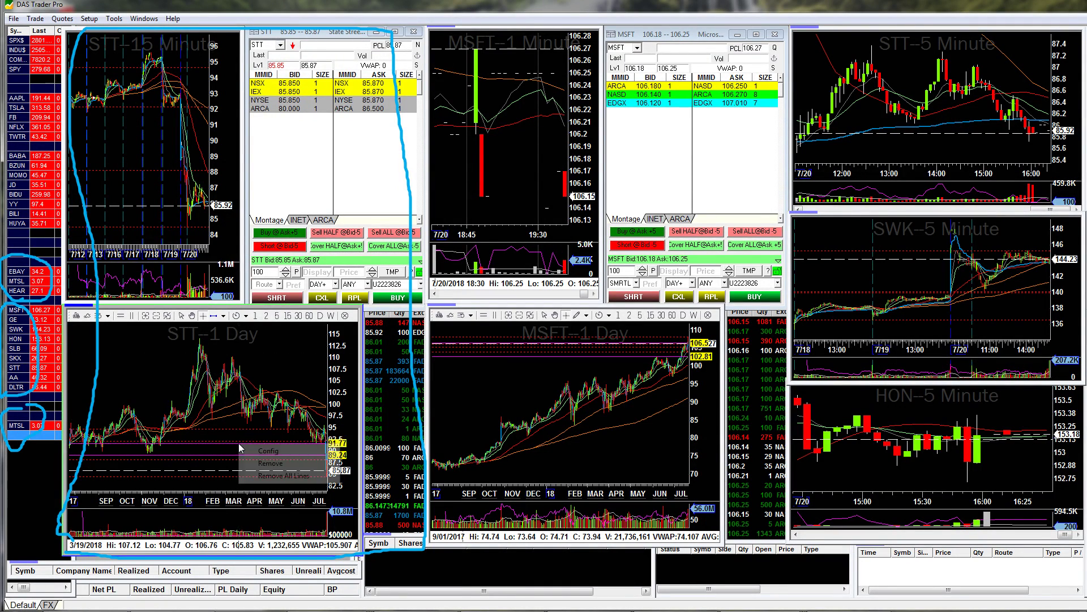
{"action": "left_click", "coordinate": [263, 475]}
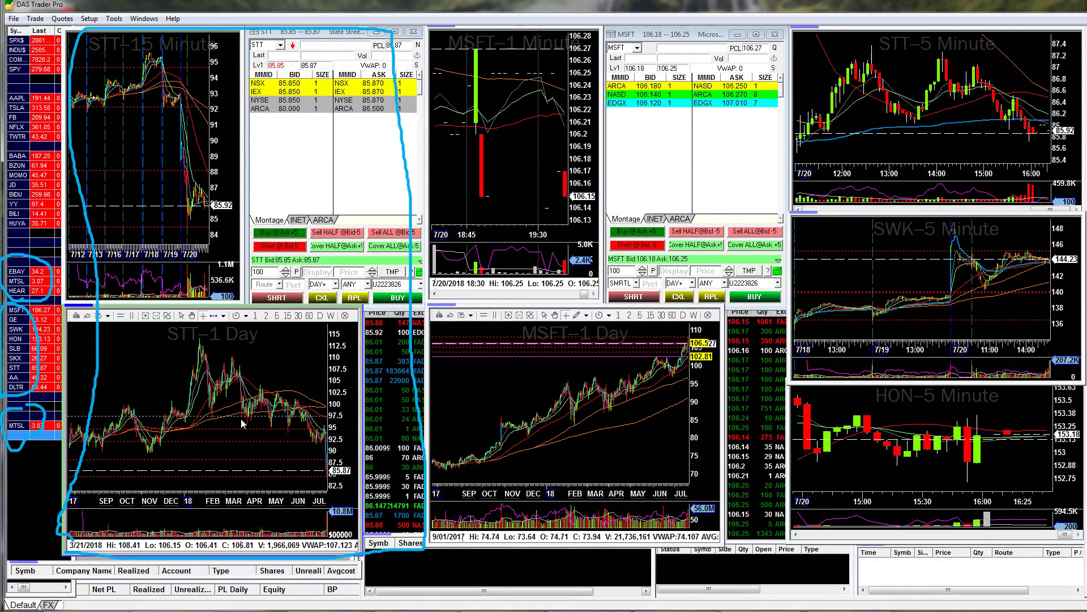
Add horizontal levels at 89.96, 91.73, 95.73, ~97 and 99.35, then switch to 5-minute bars.
{"action": "left_click", "coordinate": [214, 451]}
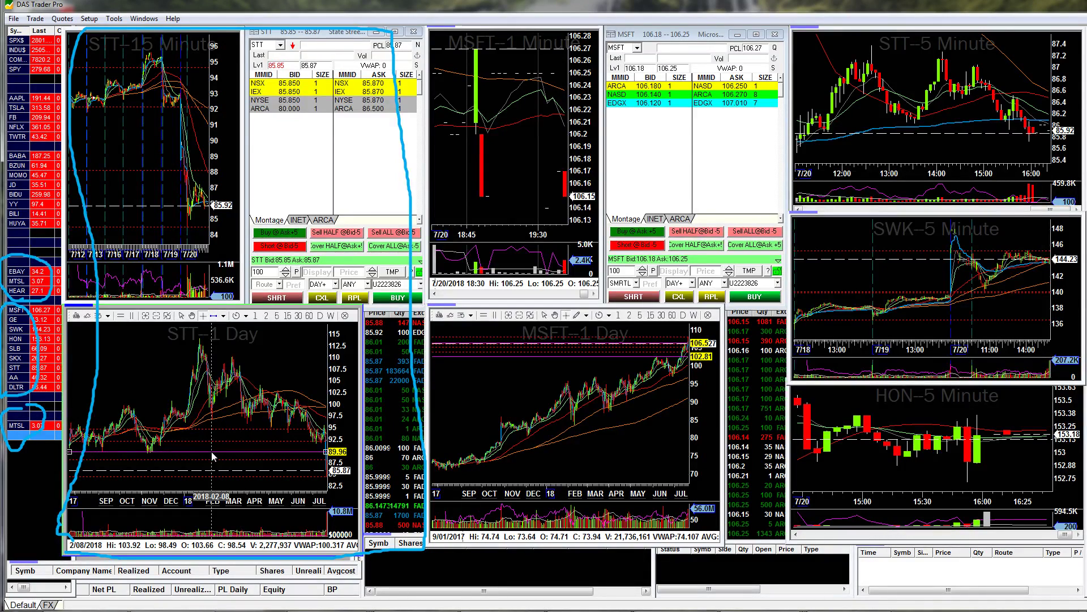
{"action": "scroll", "coordinate": [263, 441], "scroll_direction": "up", "scroll_amount": 3}
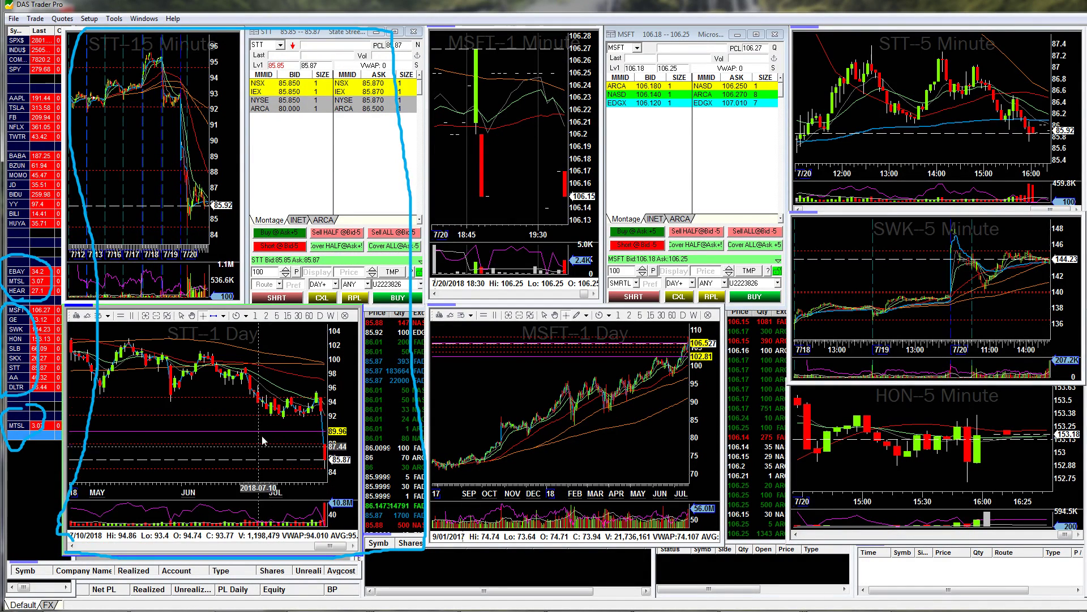
{"action": "scroll", "coordinate": [255, 437], "scroll_direction": "up", "scroll_amount": 2}
{"action": "scroll", "coordinate": [242, 434], "scroll_direction": "up", "scroll_amount": 2}
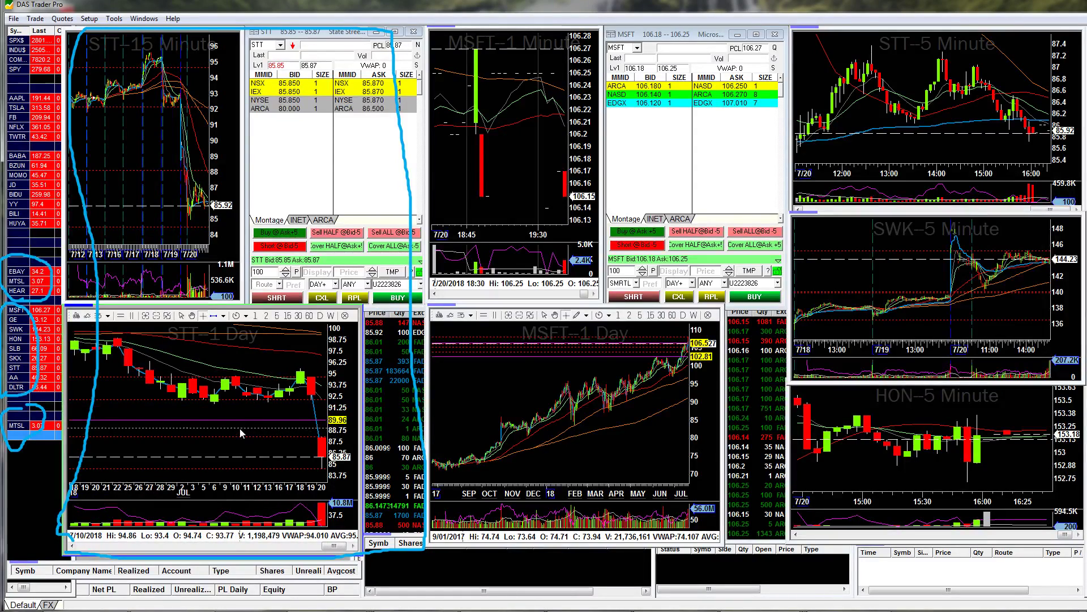
{"action": "left_click", "coordinate": [263, 404]}
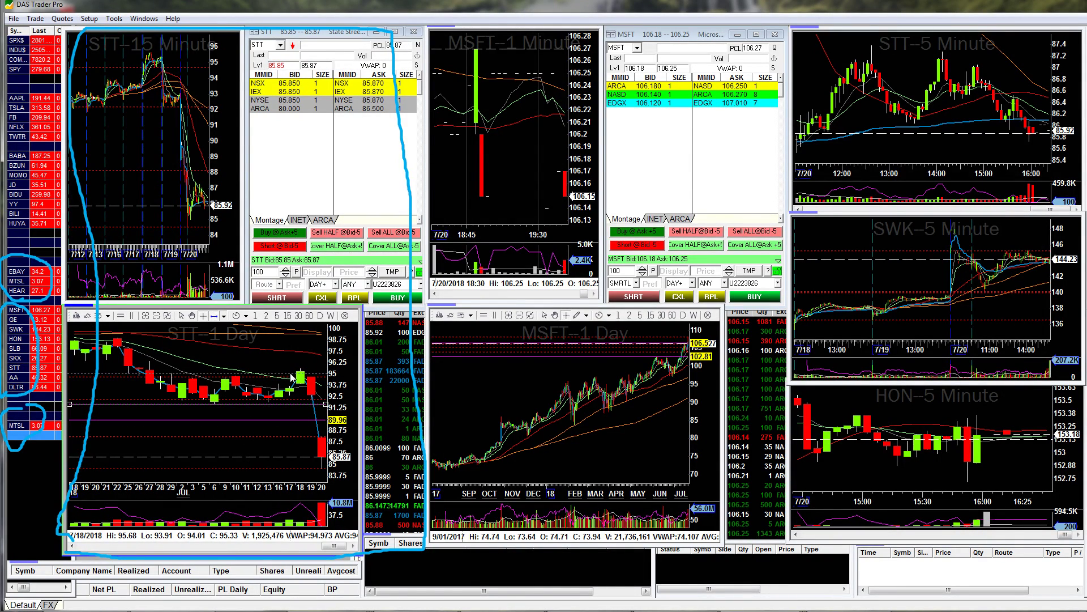
{"action": "left_click", "coordinate": [293, 368]}
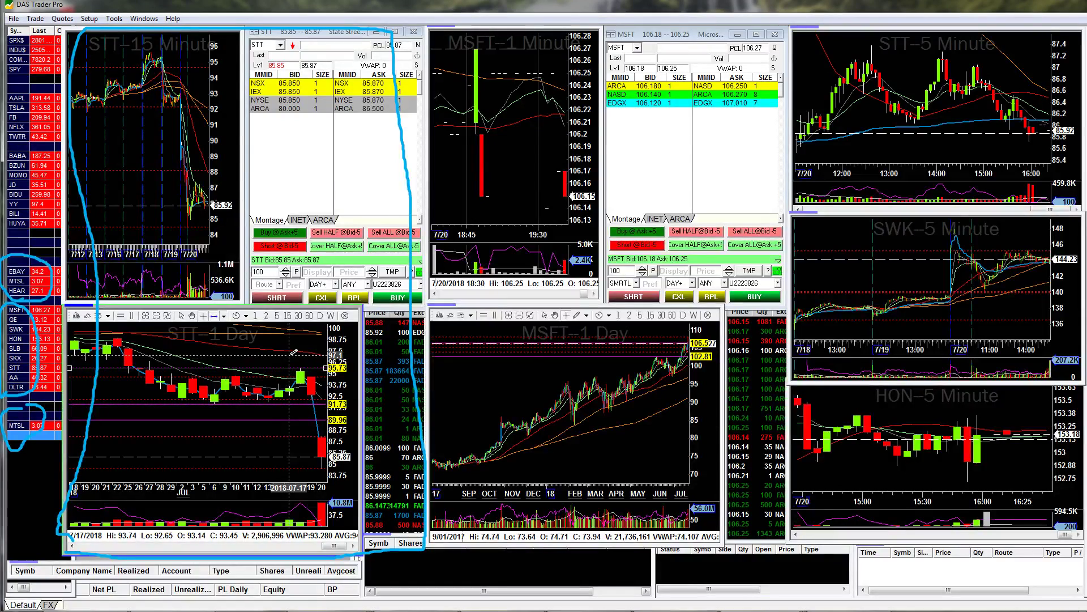
{"action": "left_click", "coordinate": [293, 354]}
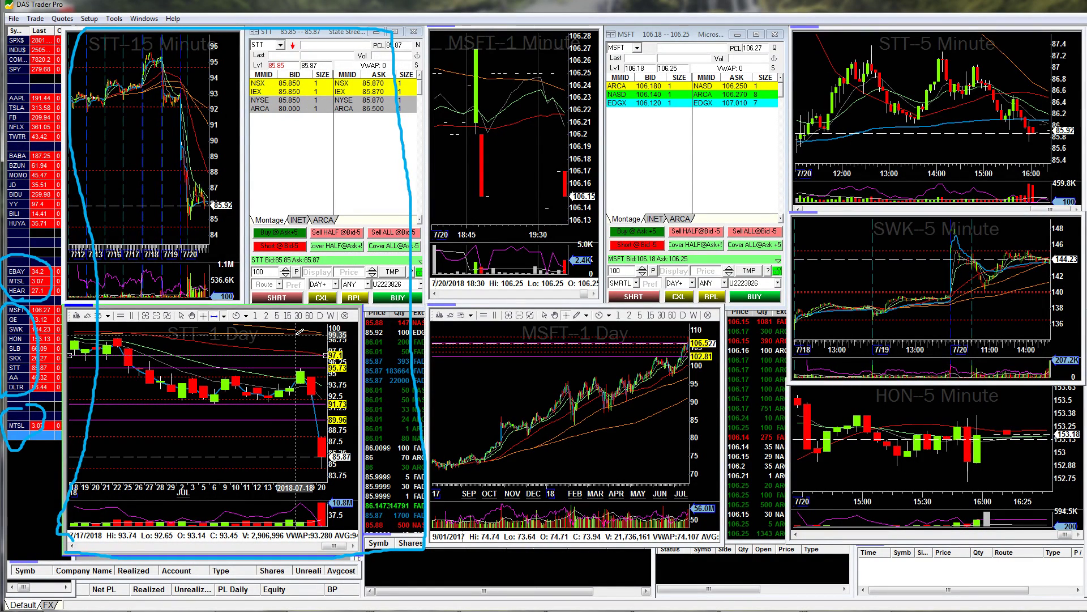
{"action": "left_click", "coordinate": [300, 331]}
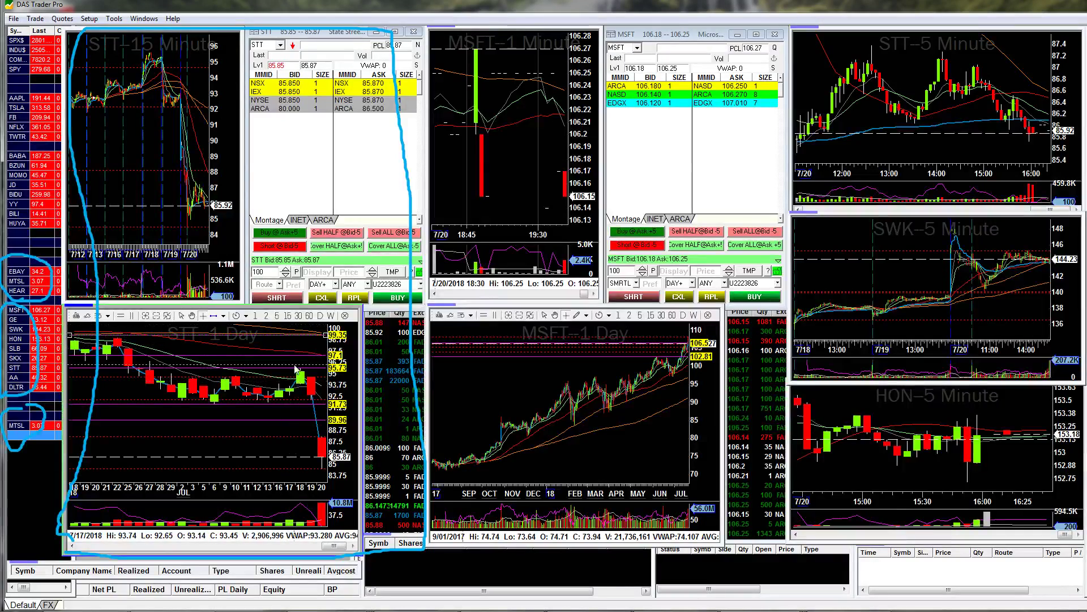
{"action": "key", "text": "5"}
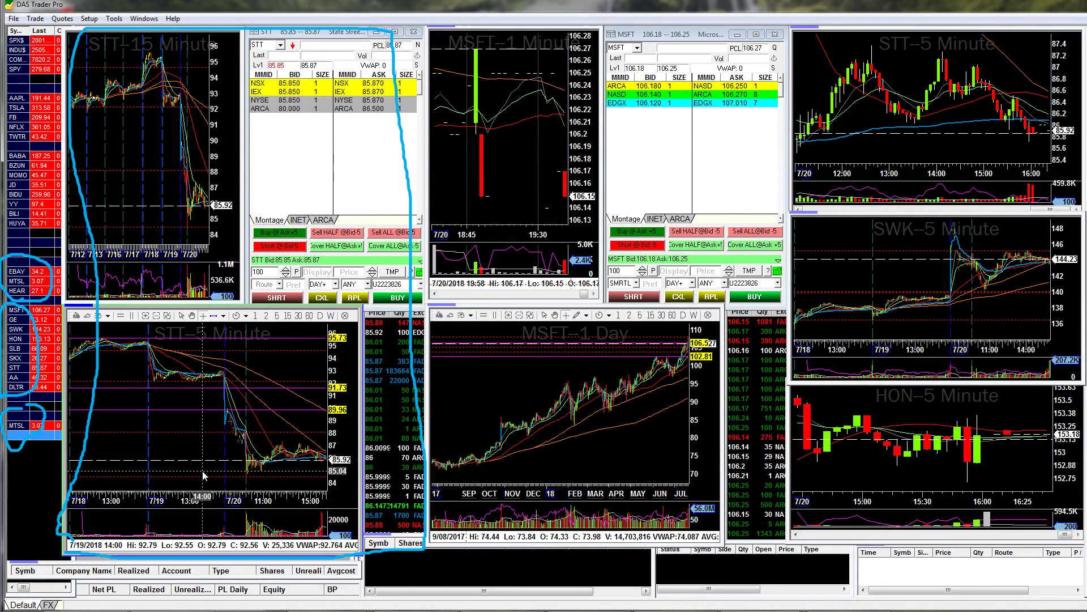
Clear the old ink and loop the morning lows near 85.5 on the STT 5-minute chart.
{"action": "key", "text": "Escape"}
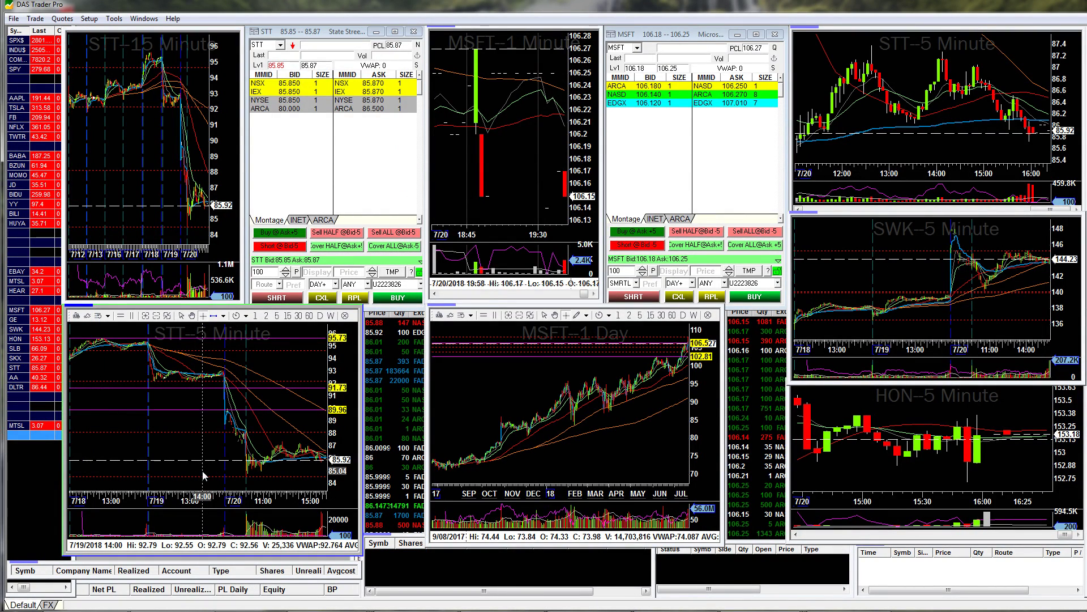
{"action": "mouse_move", "coordinate": [233, 461]}
{"action": "left_mouse_down"}
{"action": "mouse_move", "coordinate": [196, 451]}
{"action": "mouse_move", "coordinate": [186, 473]}
{"action": "left_mouse_up"}
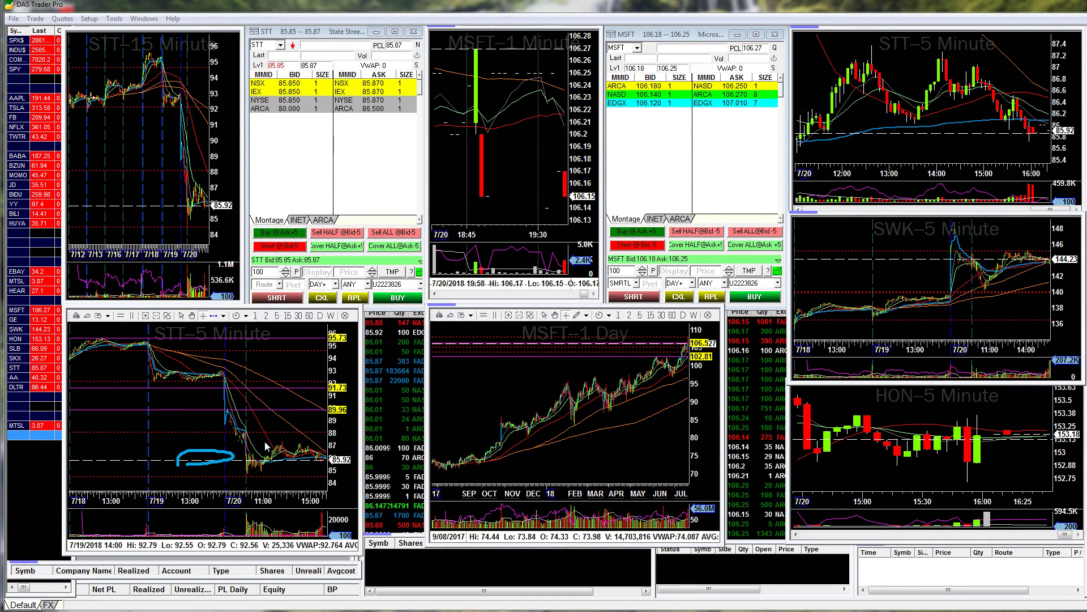
{"action": "scroll", "coordinate": [192, 426], "scroll_direction": "up", "scroll_amount": 3}
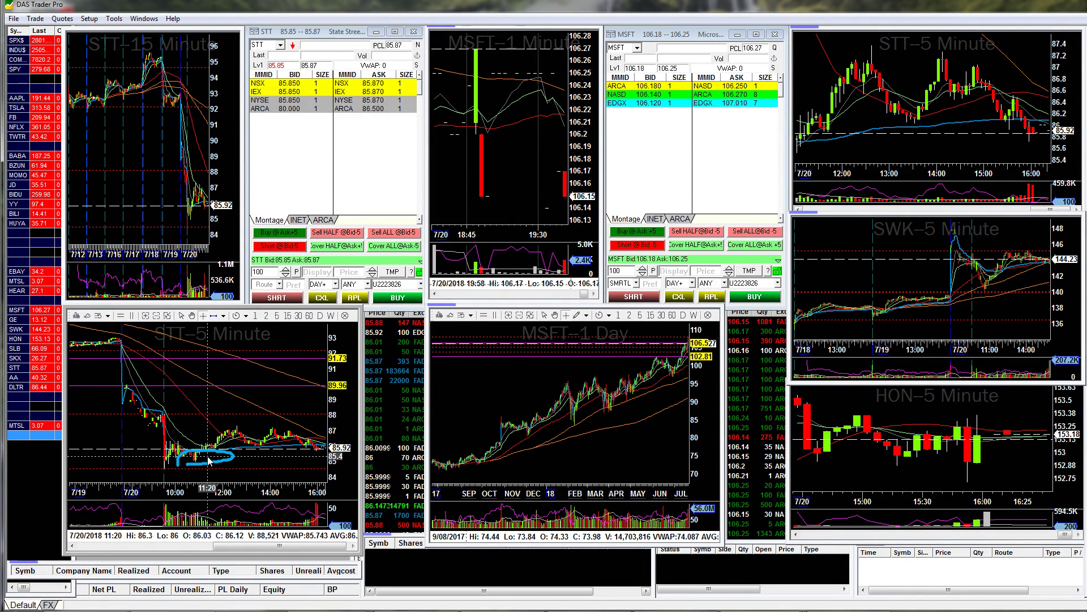
Mark the sharp drop, the bounce off the lows, and the area above in blue ink.
{"action": "left_click_drag", "start_coordinate": [122, 371], "coordinate": [147, 405]}
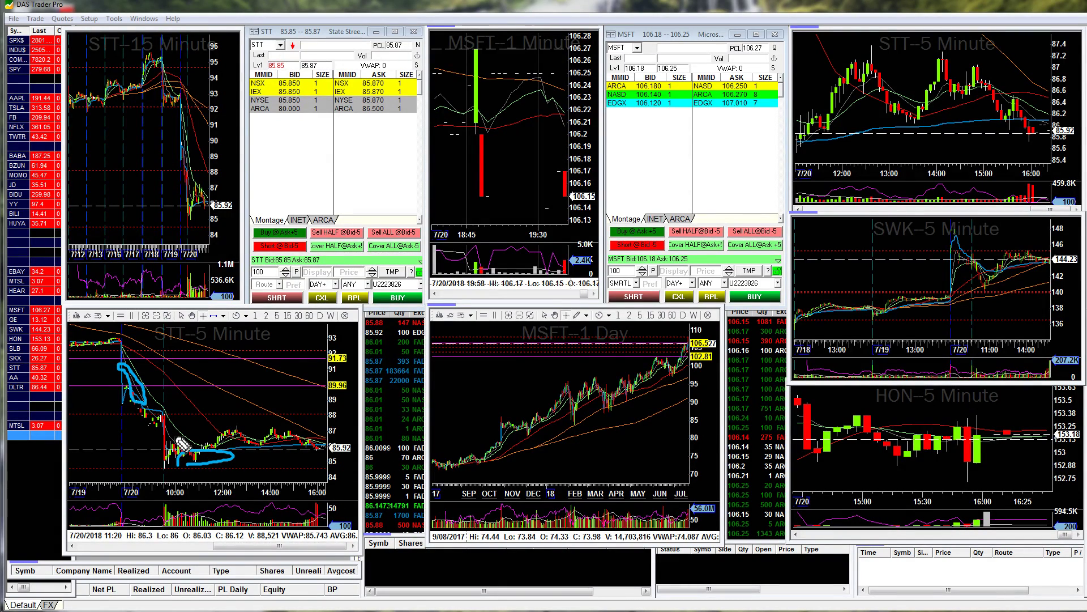
{"action": "mouse_move", "coordinate": [171, 439]}
{"action": "left_mouse_down"}
{"action": "mouse_move", "coordinate": [209, 442]}
{"action": "mouse_move", "coordinate": [187, 423]}
{"action": "mouse_move", "coordinate": [170, 450]}
{"action": "mouse_move", "coordinate": [180, 448]}
{"action": "left_mouse_up"}
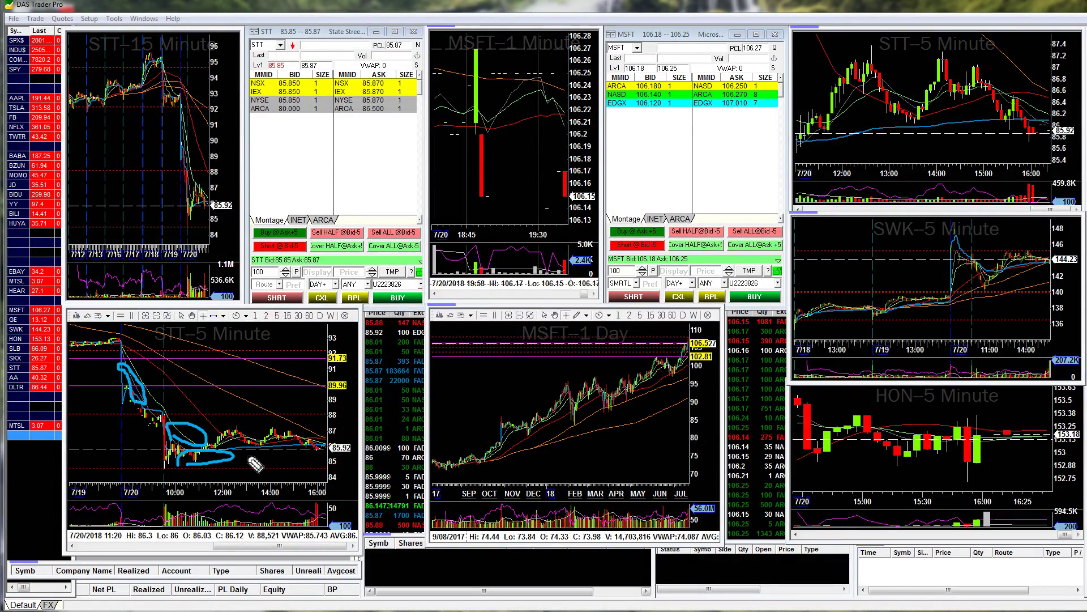
{"action": "mouse_move", "coordinate": [180, 407]}
{"action": "left_mouse_down"}
{"action": "mouse_move", "coordinate": [204, 418]}
{"action": "mouse_move", "coordinate": [182, 401]}
{"action": "left_mouse_up"}
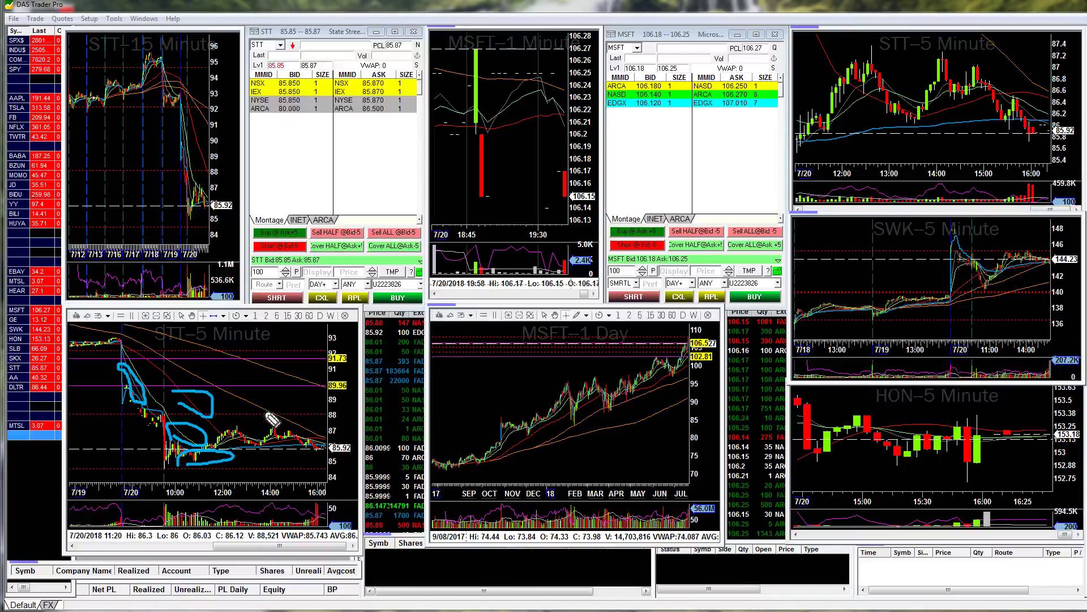
Erase all the blue marks from the STT chart with the clear-ink hotkey.
{"action": "key", "text": "e"}
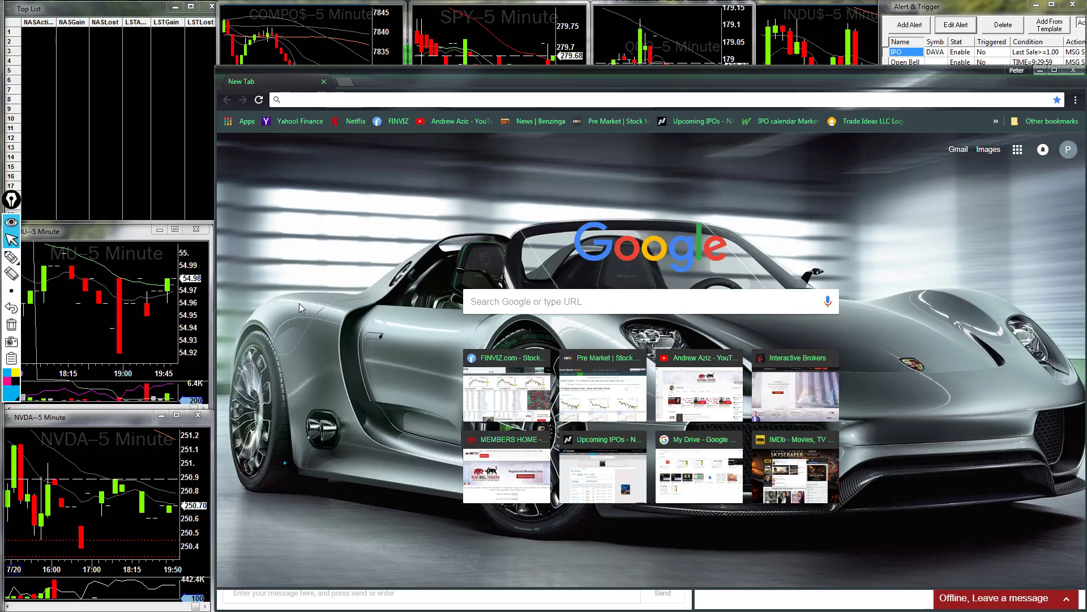
Focus the MU 5-minute chart and change its symbol to AMD, then INTC.
{"action": "left_click", "coordinate": [136, 281]}
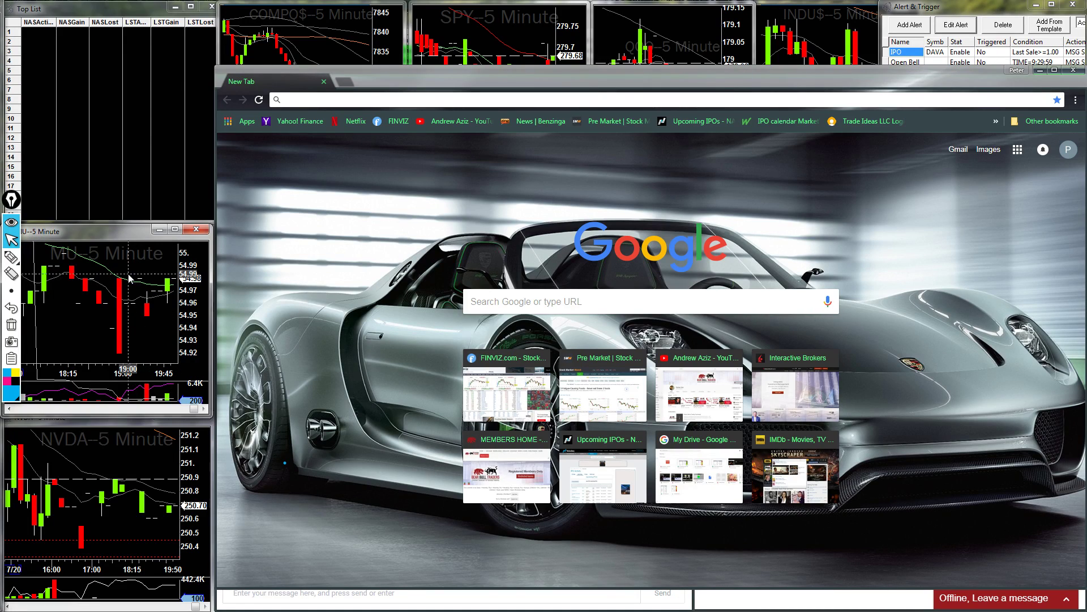
{"action": "left_click", "coordinate": [107, 479]}
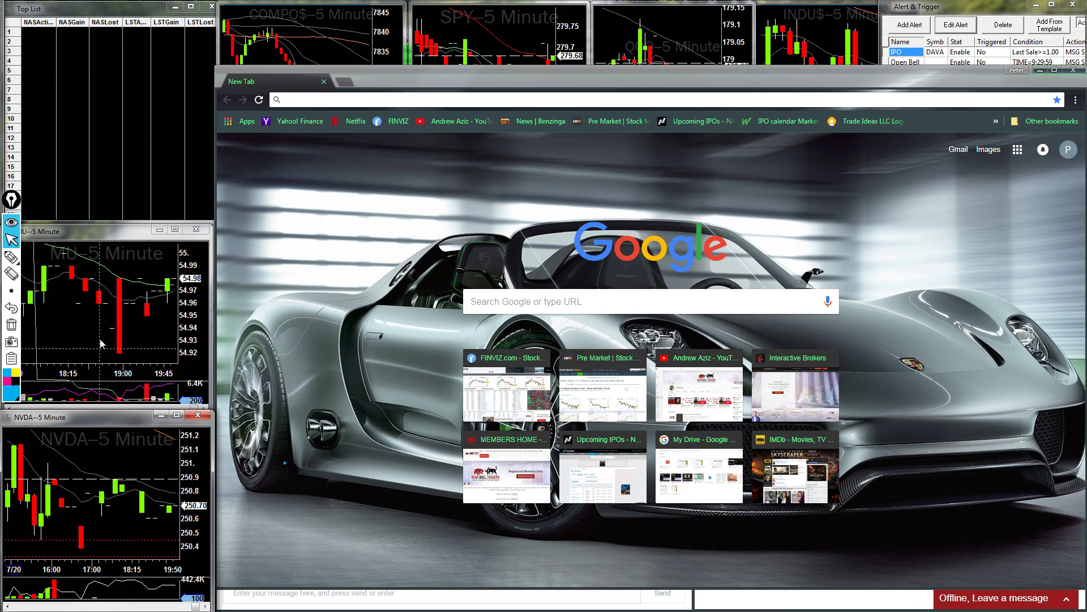
{"action": "left_click", "coordinate": [121, 384]}
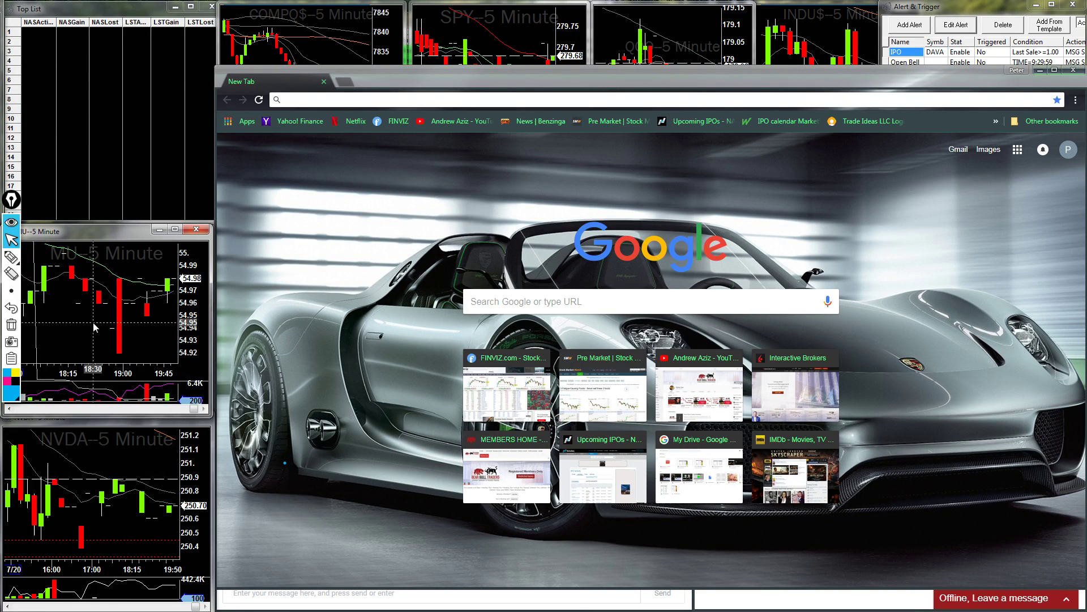
{"action": "type", "text": "AMD"}
{"action": "key", "text": "Return"}
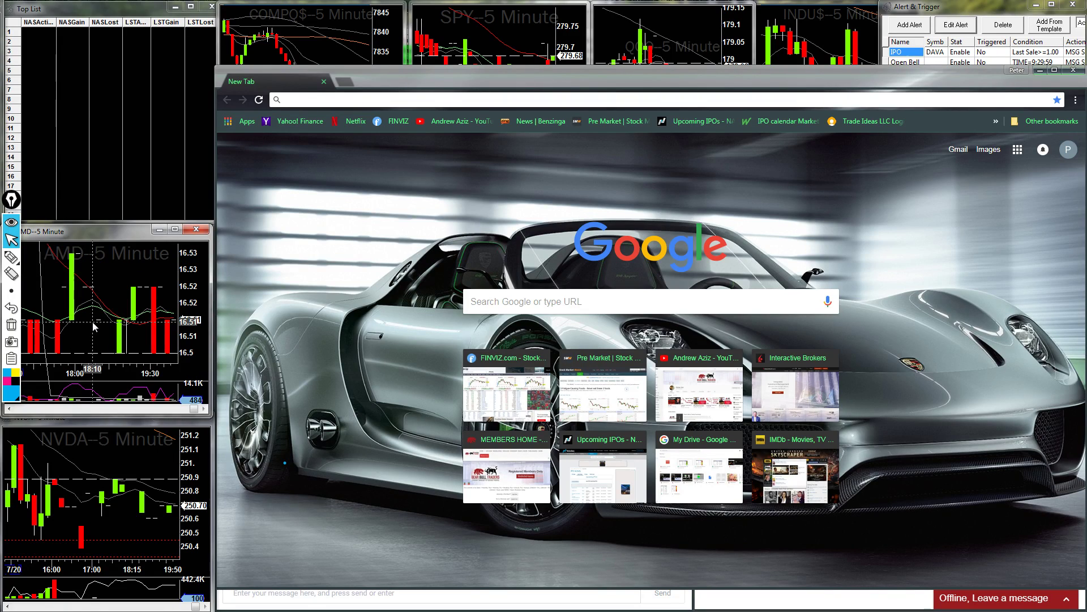
{"action": "type", "text": "INTC"}
{"action": "key", "text": "Return"}
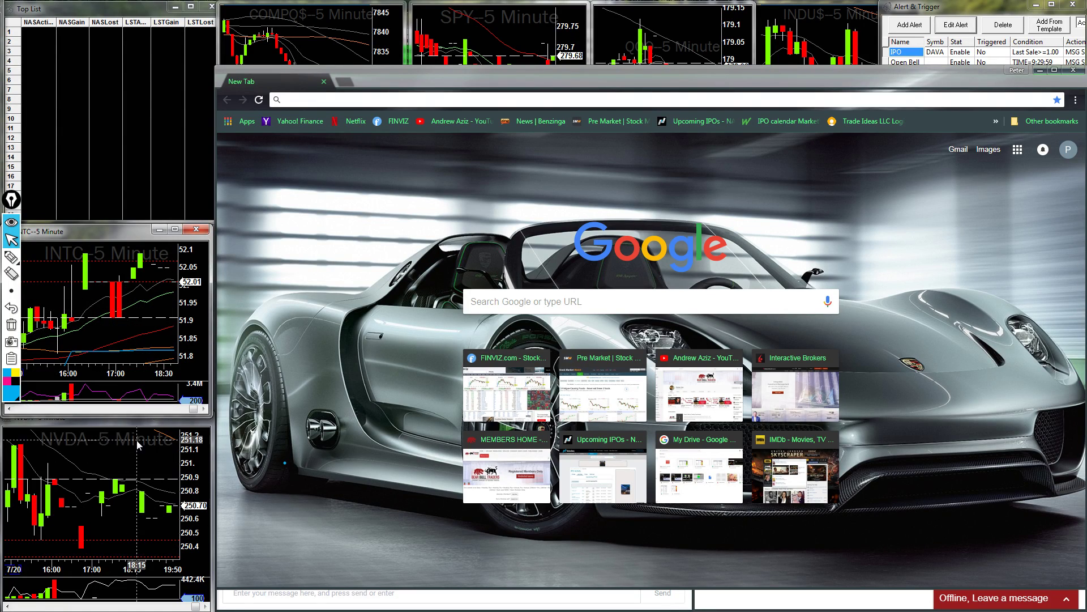
{"action": "left_click", "coordinate": [59, 109]}
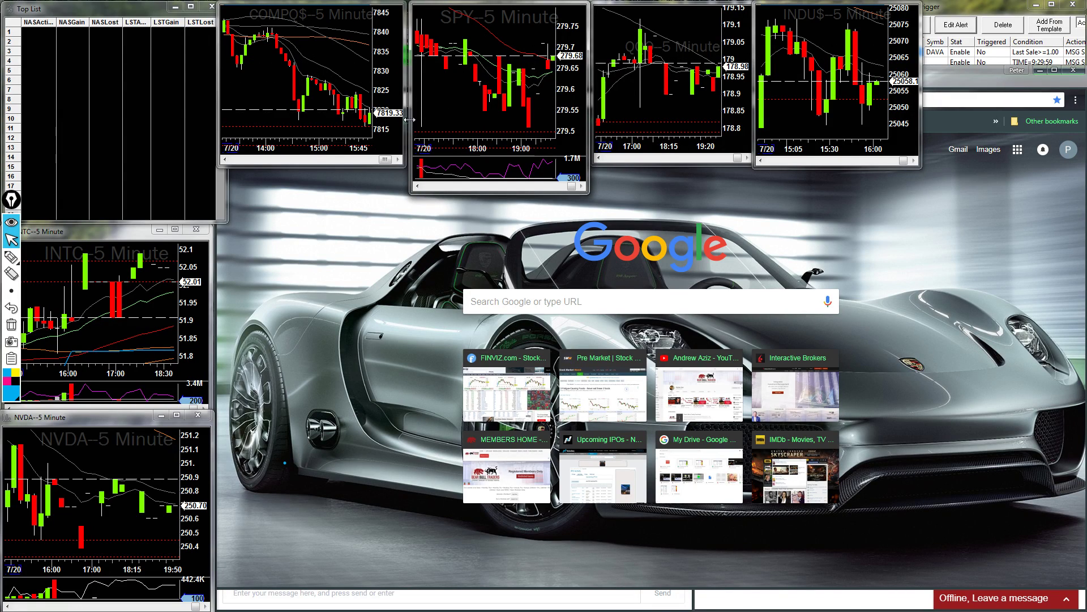
Bring the ProTradingRoom chat forward, flipping to the Bear Bull Traders members page and back.
{"action": "left_click", "coordinate": [591, 235]}
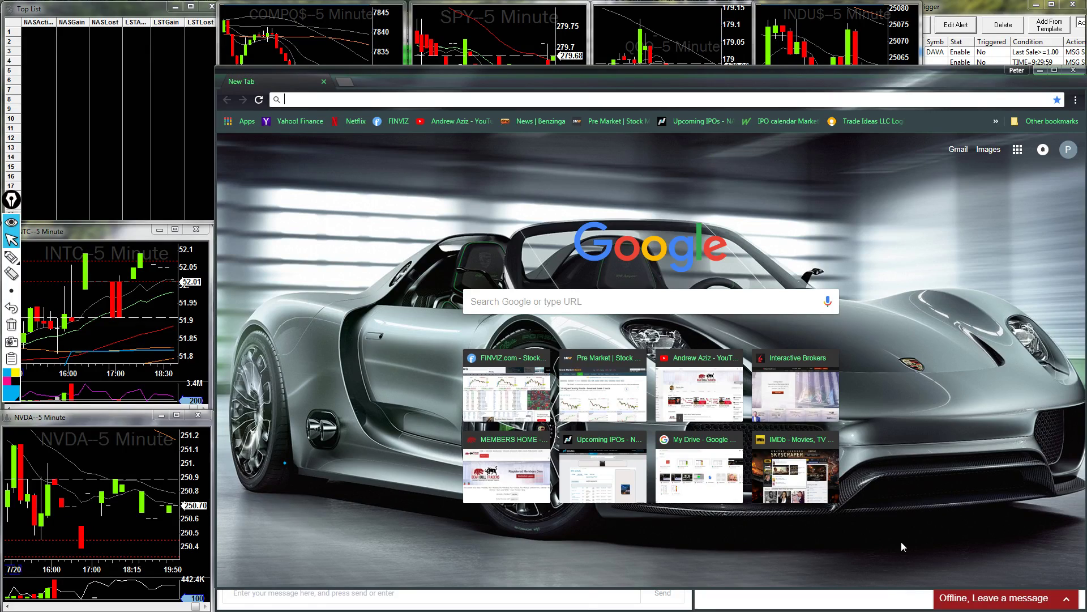
{"action": "left_click", "coordinate": [785, 604]}
{"action": "left_click", "coordinate": [515, 595]}
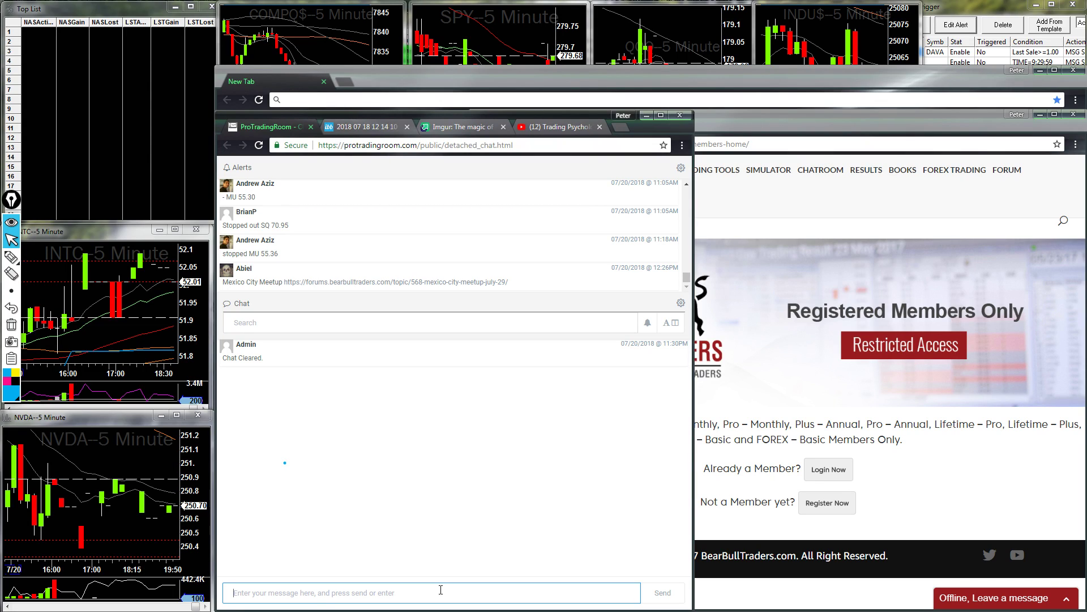
{"action": "key", "text": "alt+Tab"}
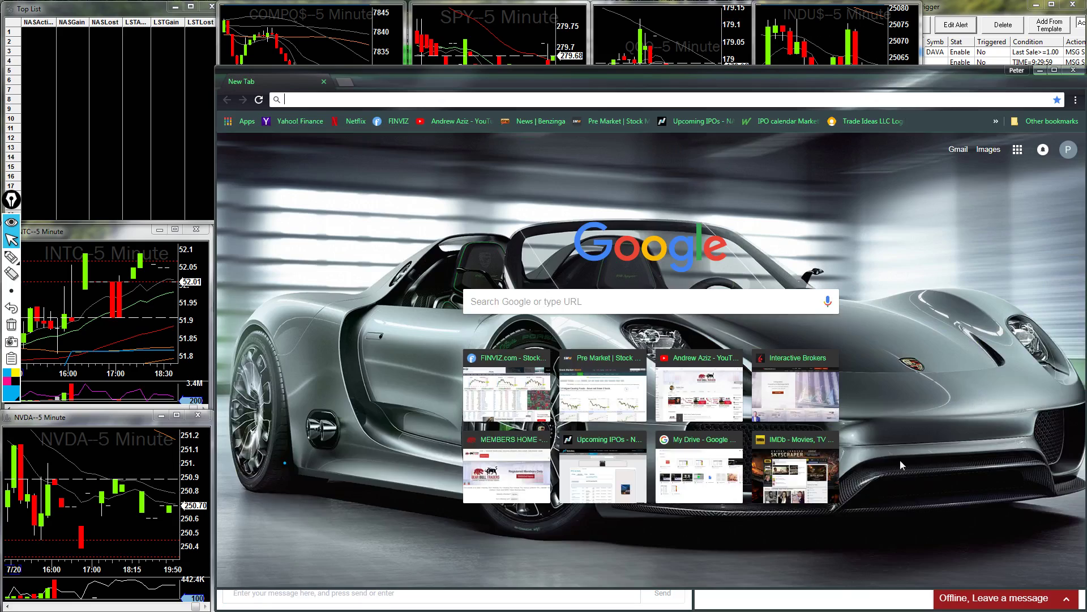
{"action": "key", "text": "alt+Tab"}
{"action": "left_click", "coordinate": [455, 591]}
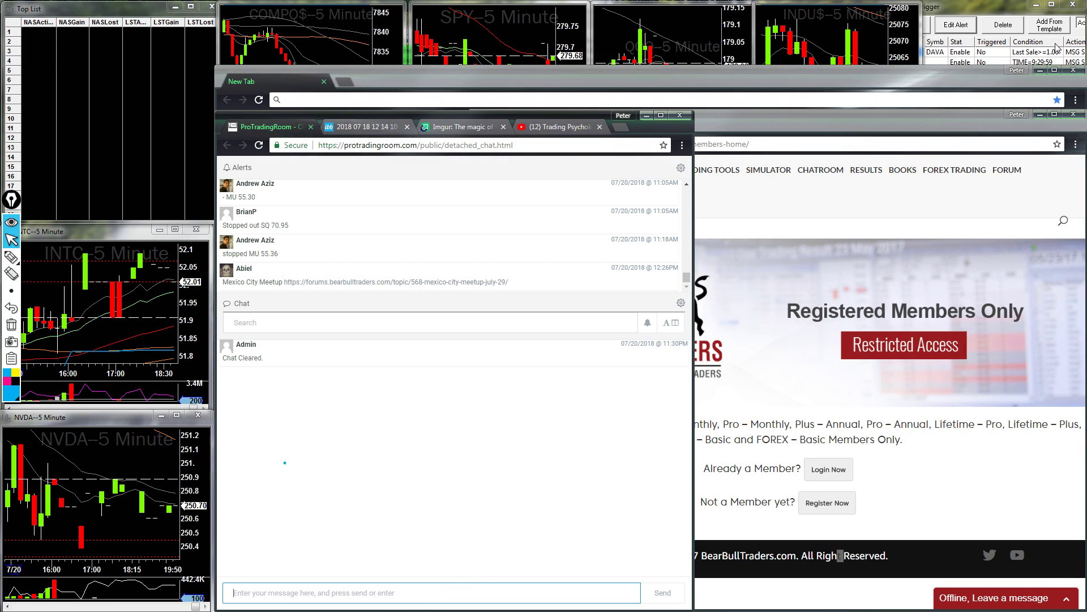
Show the DAS connection time and network delay panel, then cycle between the members page and chat.
{"action": "left_click", "coordinate": [986, 14]}
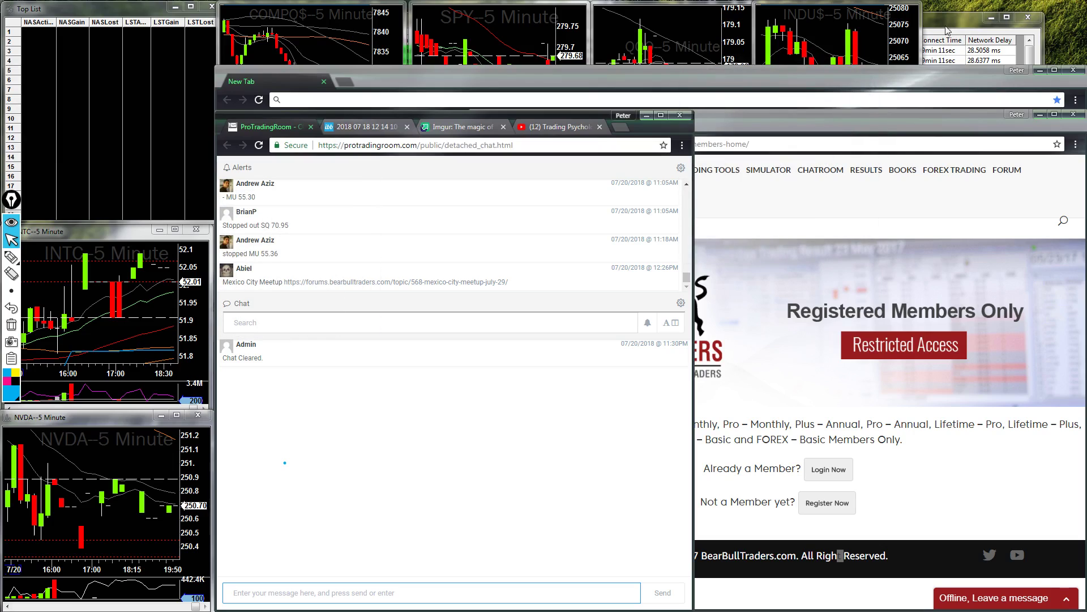
{"action": "key", "text": "alt+Tab"}
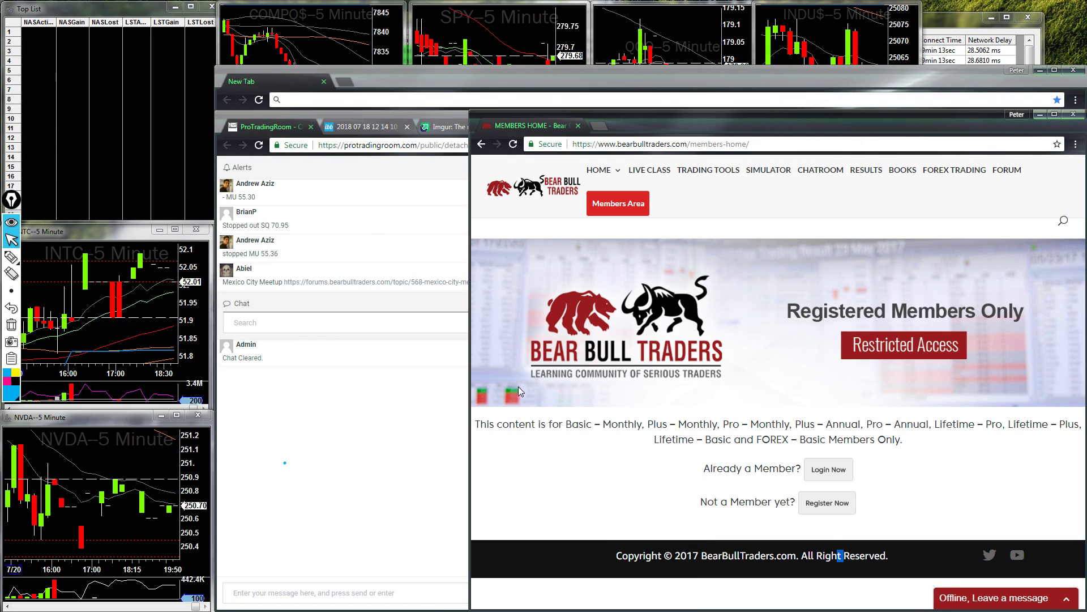
{"action": "key", "text": "alt+Tab"}
{"action": "key", "text": "alt+Tab"}
{"action": "key", "text": "alt+Tab"}
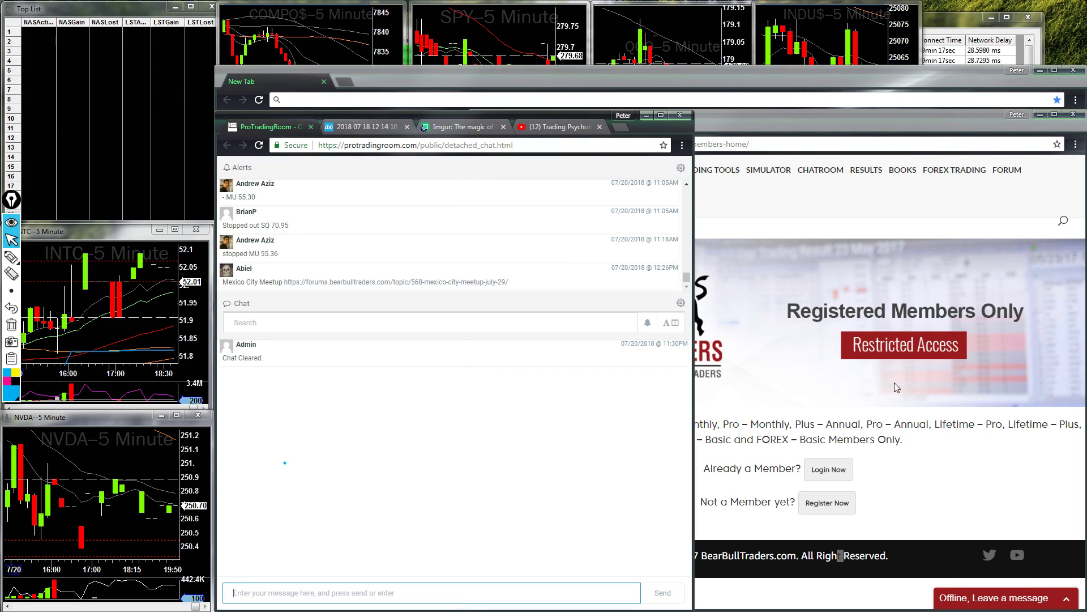
{"action": "key", "text": "alt+Tab"}
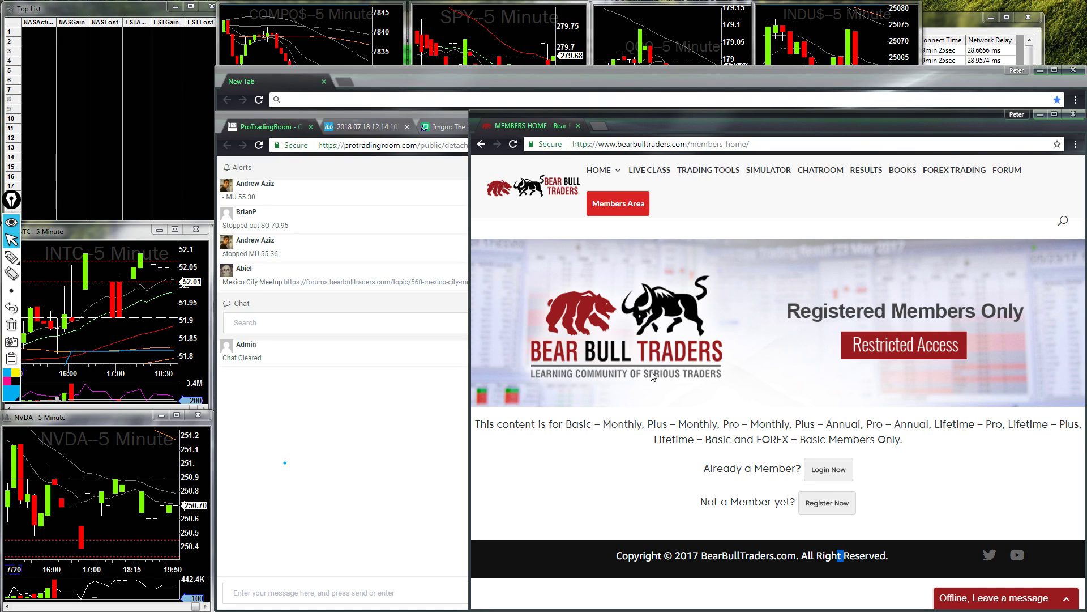
Open Finviz and look up the MTSL quote page.
{"action": "left_click", "coordinate": [580, 79]}
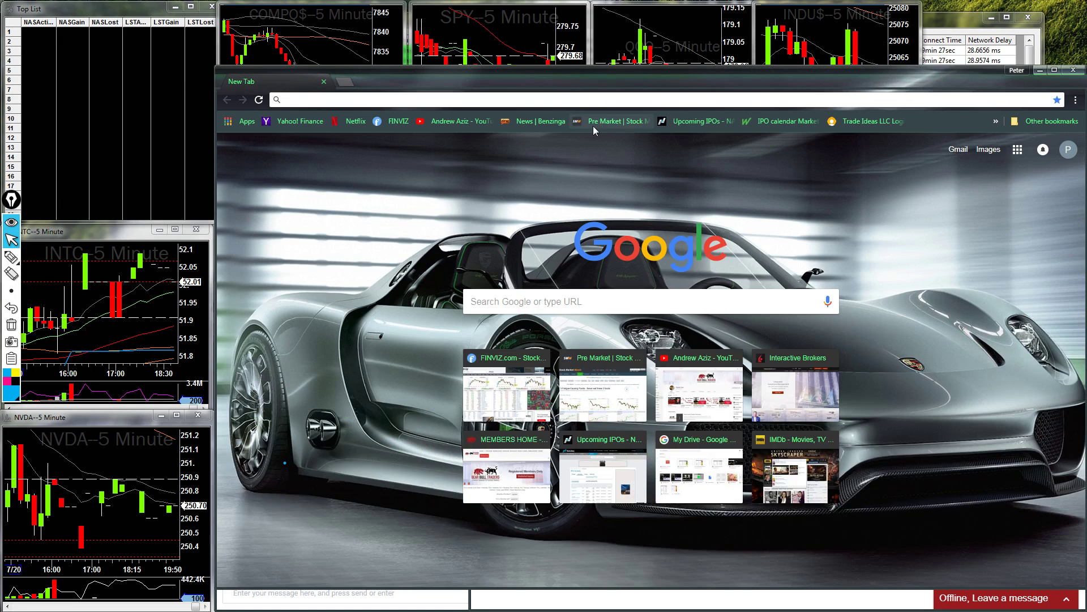
{"action": "left_click", "coordinate": [398, 121]}
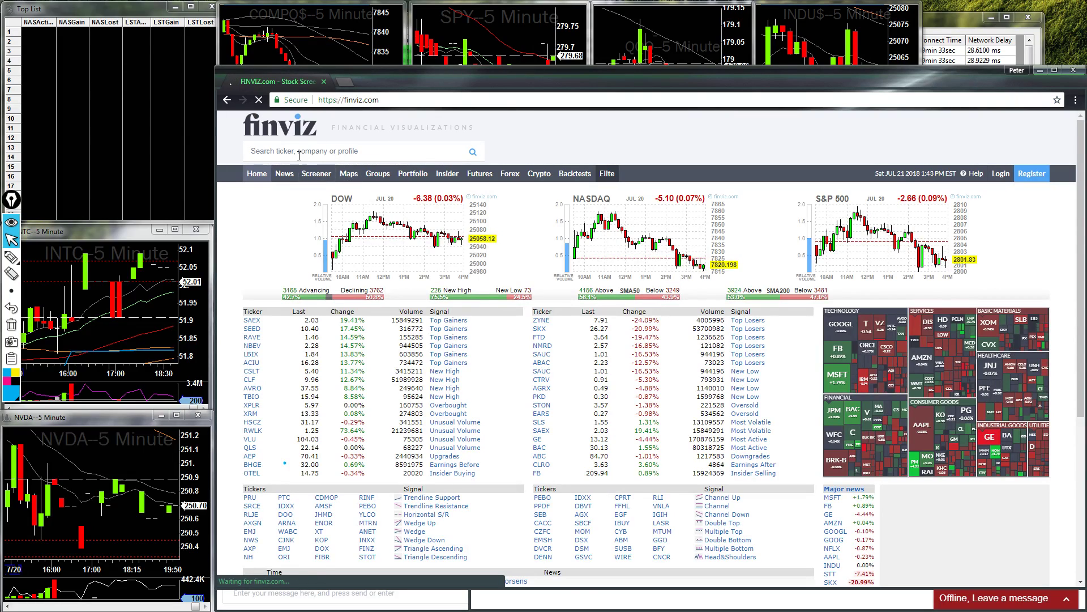
{"action": "left_click", "coordinate": [299, 151]}
{"action": "type", "text": "mtsl"}
{"action": "key", "text": "Return"}
{"action": "scroll", "coordinate": [445, 439], "scroll_direction": "down", "scroll_amount": 5}
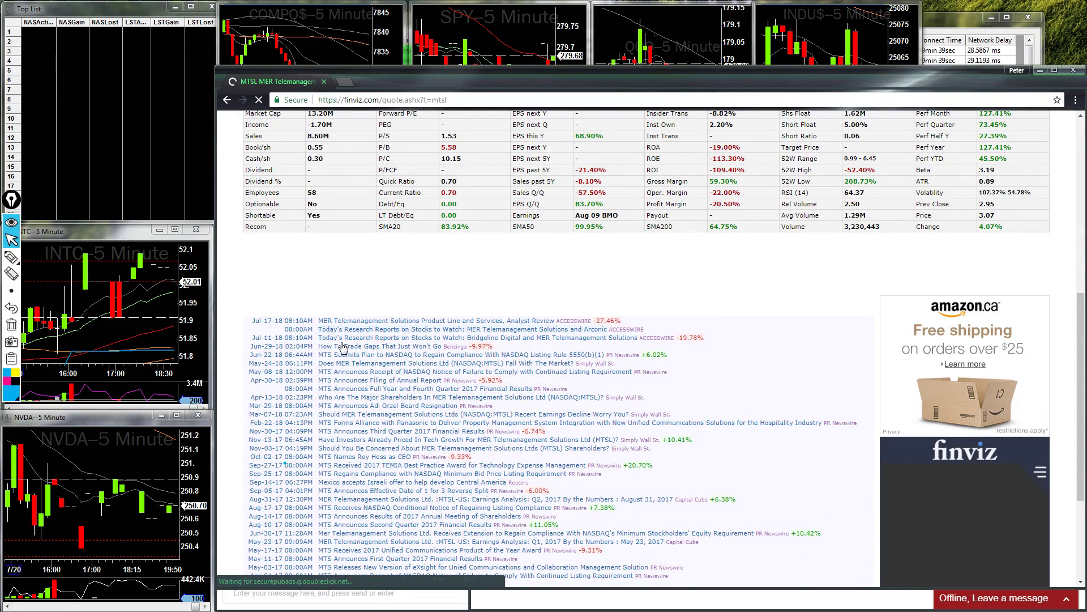
{"action": "scroll", "coordinate": [339, 351], "scroll_direction": "up", "scroll_amount": 5}
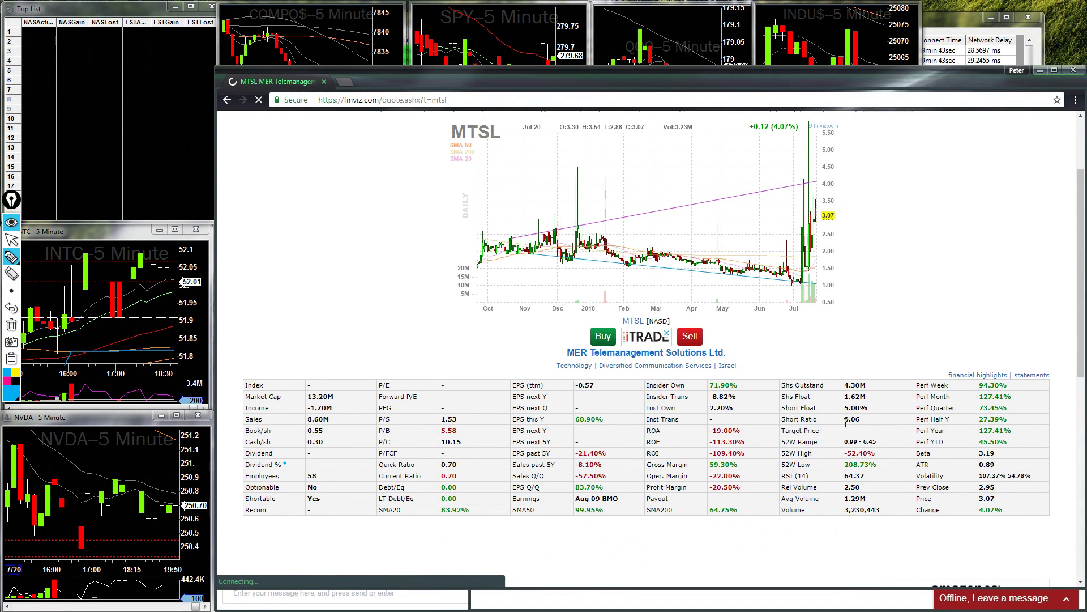
Circle the 1.62M share float and 0.89 ATR in blue ink, then stop annotating.
{"action": "mouse_move", "coordinate": [846, 411]}
{"action": "left_mouse_down"}
{"action": "mouse_move", "coordinate": [892, 391]}
{"action": "mouse_move", "coordinate": [850, 414]}
{"action": "left_mouse_up"}
{"action": "mouse_move", "coordinate": [1013, 473]}
{"action": "left_mouse_down"}
{"action": "mouse_move", "coordinate": [971, 476]}
{"action": "mouse_move", "coordinate": [994, 476]}
{"action": "left_mouse_up"}
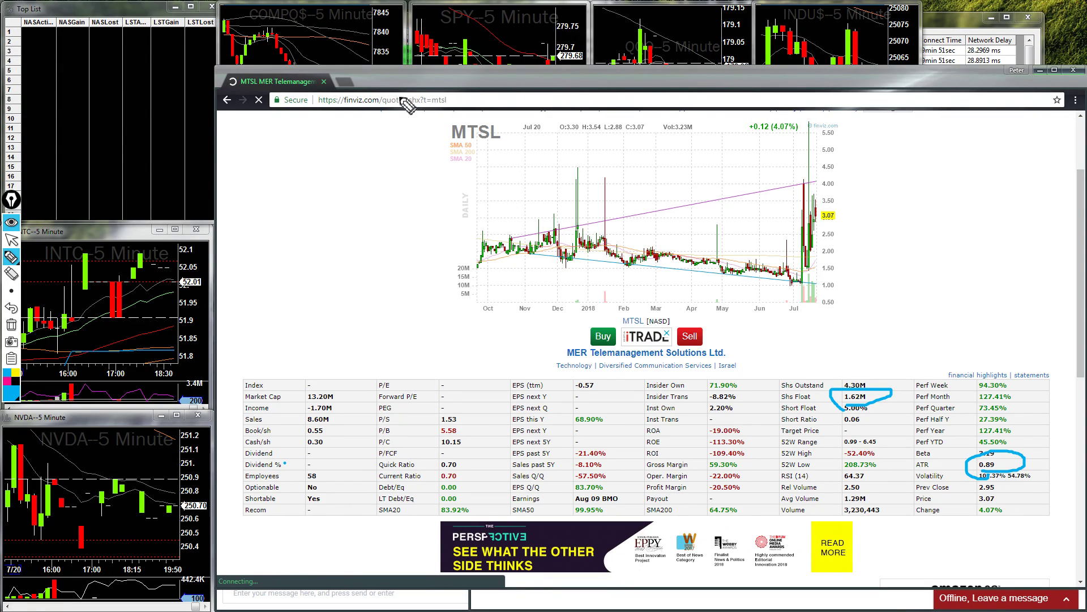
{"action": "key", "text": "ctrl+shift+1"}
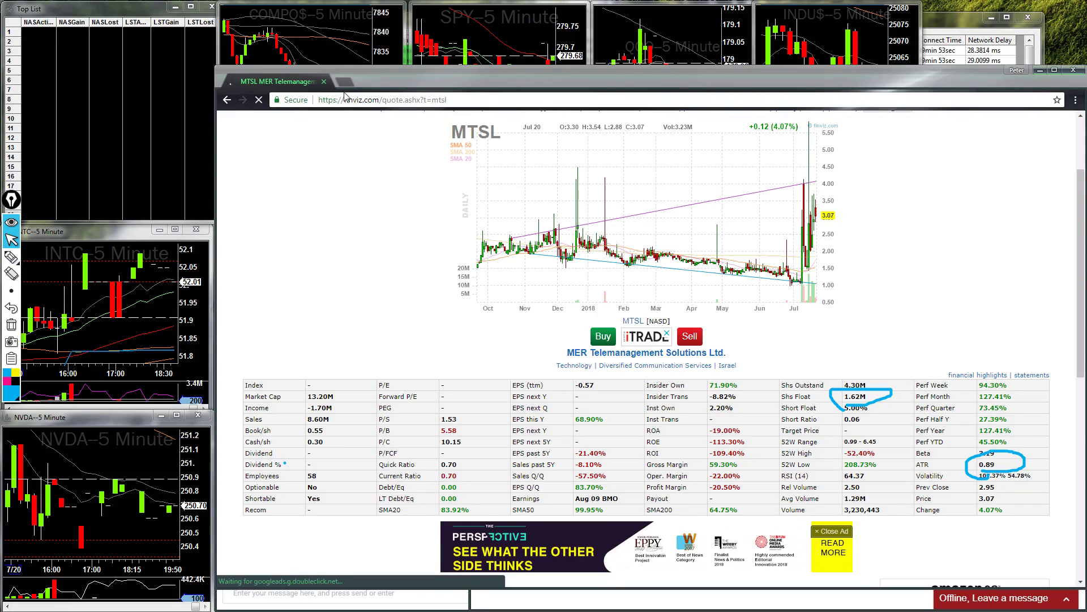
Open Stock Market Watch's Pre Market gainers and losers in a new tab, then return to the Finviz MTSL tab.
{"action": "left_click", "coordinate": [349, 85]}
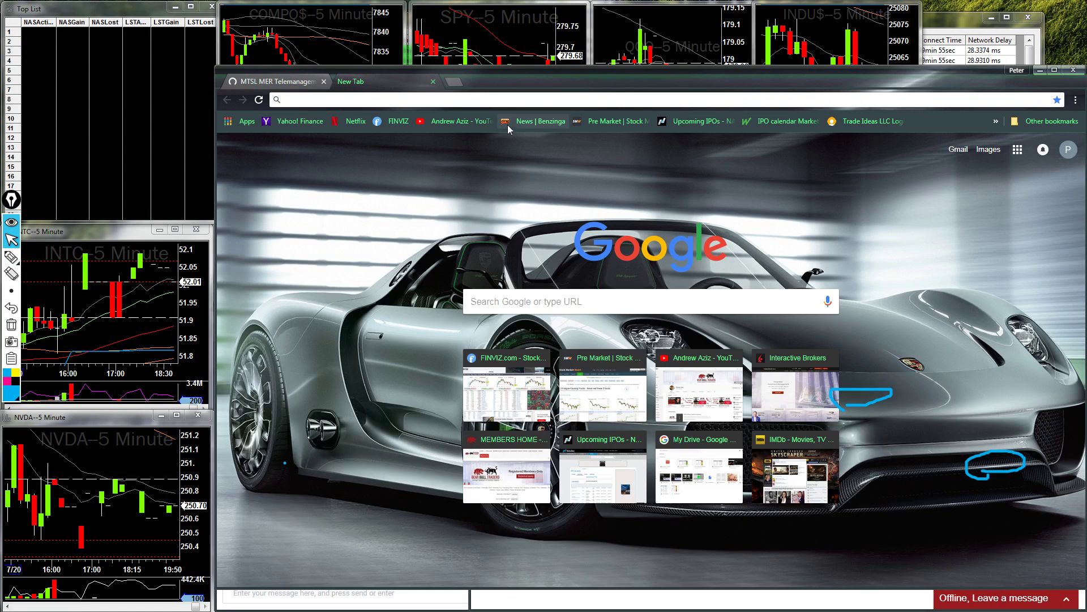
{"action": "left_click", "coordinate": [603, 122]}
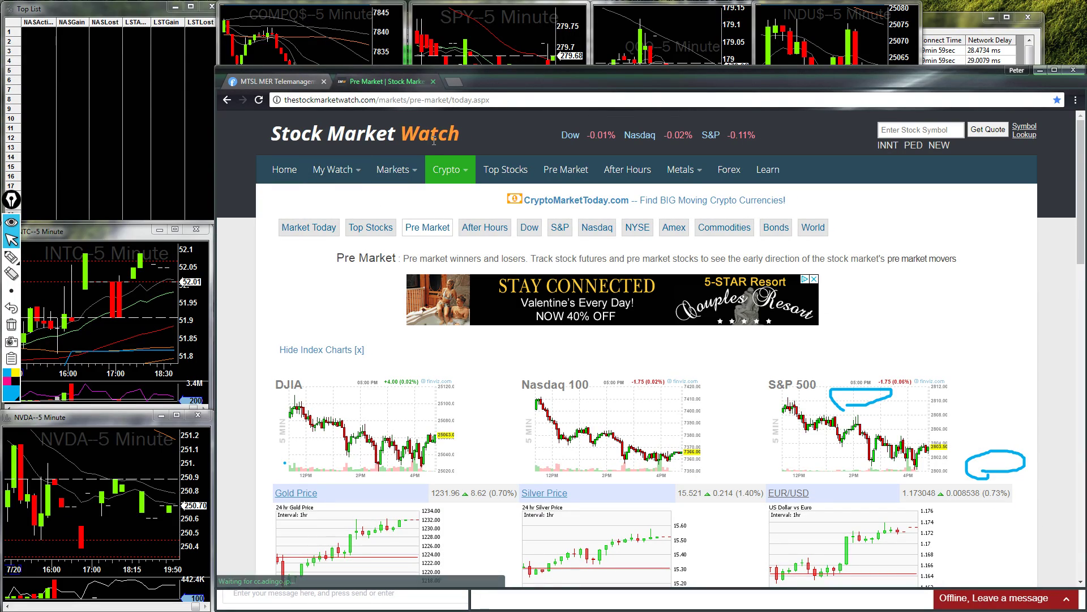
{"action": "scroll", "coordinate": [488, 391], "scroll_direction": "down", "scroll_amount": 7}
{"action": "scroll", "coordinate": [491, 387], "scroll_direction": "down", "scroll_amount": 4}
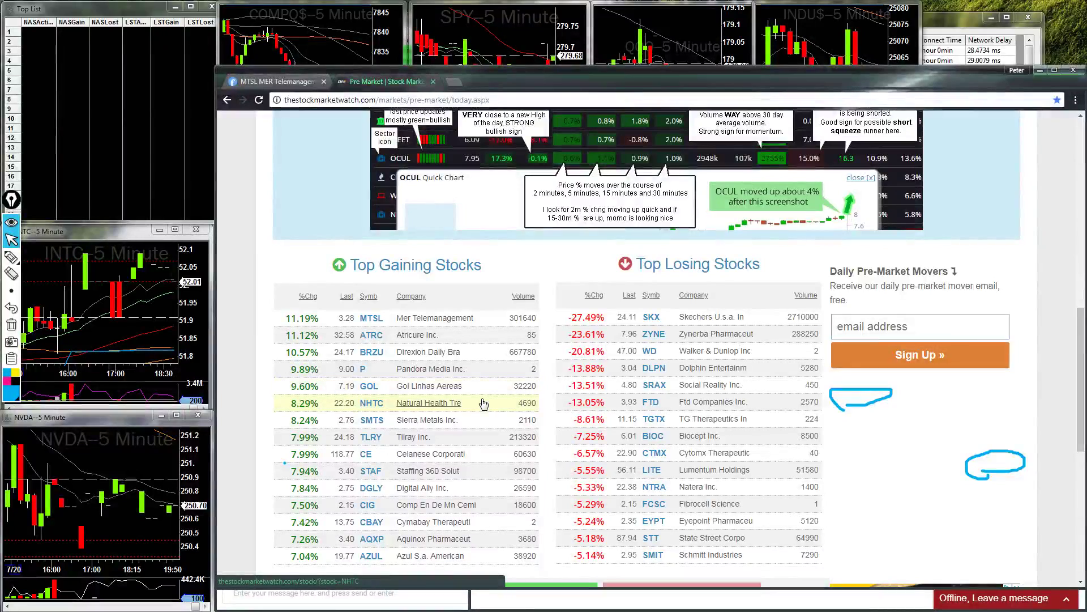
{"action": "scroll", "coordinate": [412, 385], "scroll_direction": "down", "scroll_amount": 1}
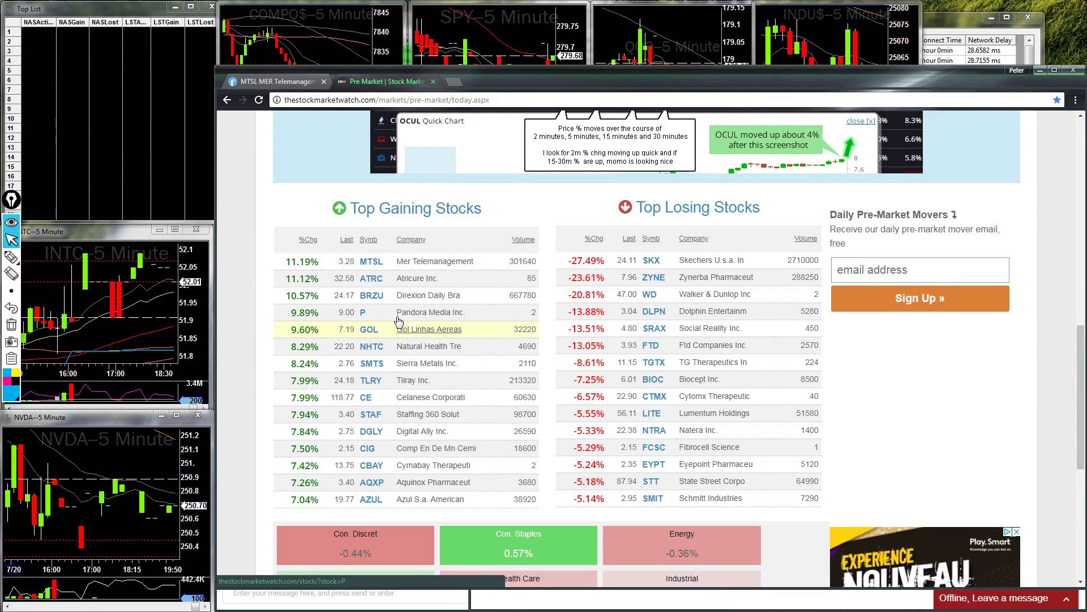
{"action": "key", "text": "ctrl+shift+Tab"}
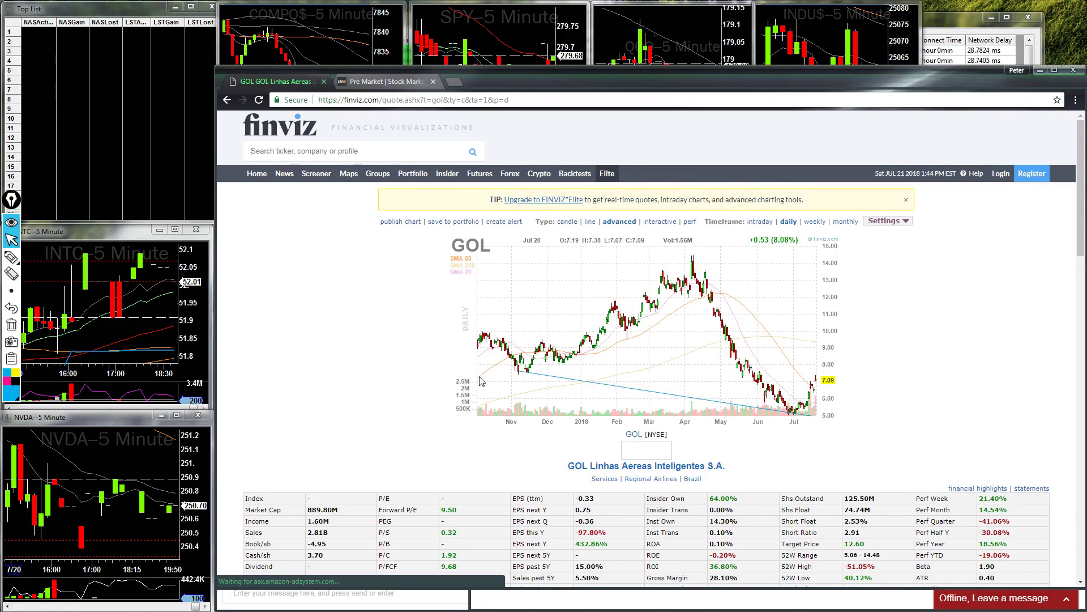
Scroll the GOL quote page down to the analyst ratings and news, then back up to the chart.
{"action": "scroll", "coordinate": [295, 351], "scroll_direction": "down", "scroll_amount": 8}
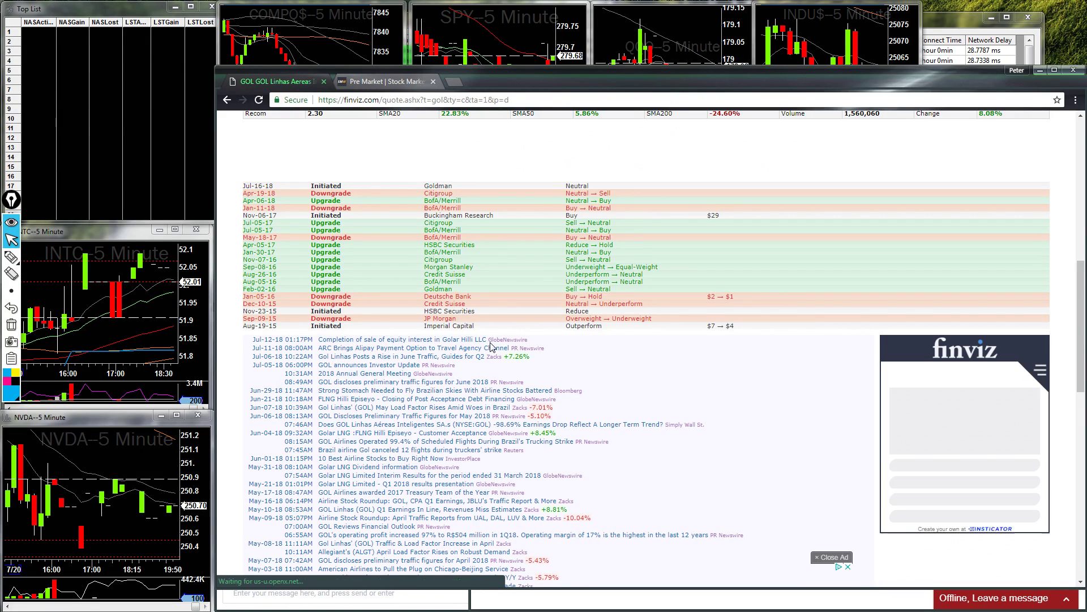
{"action": "scroll", "coordinate": [821, 355], "scroll_direction": "up", "scroll_amount": 6}
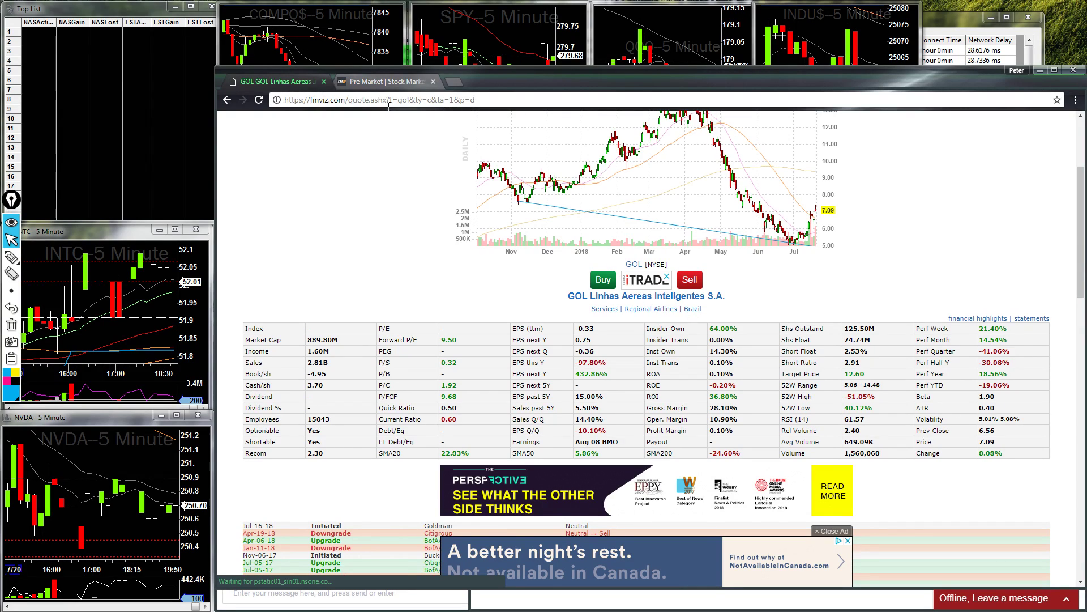
Open Nasdaq's Upcoming IPOs page in a new tab and scroll through the July 2018 listings.
{"action": "left_click", "coordinate": [453, 82]}
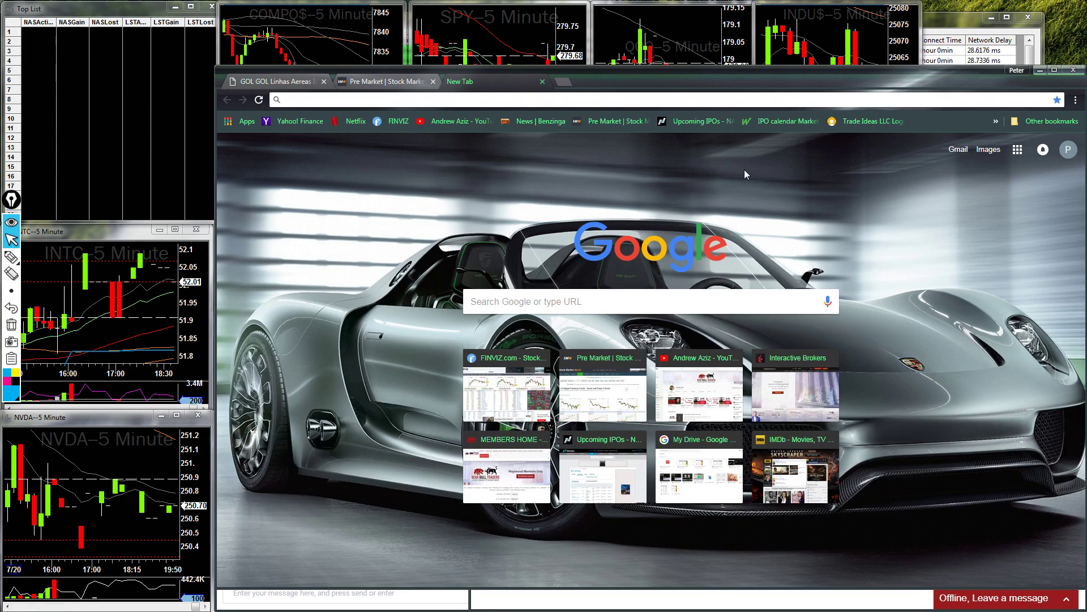
{"action": "left_click", "coordinate": [692, 120]}
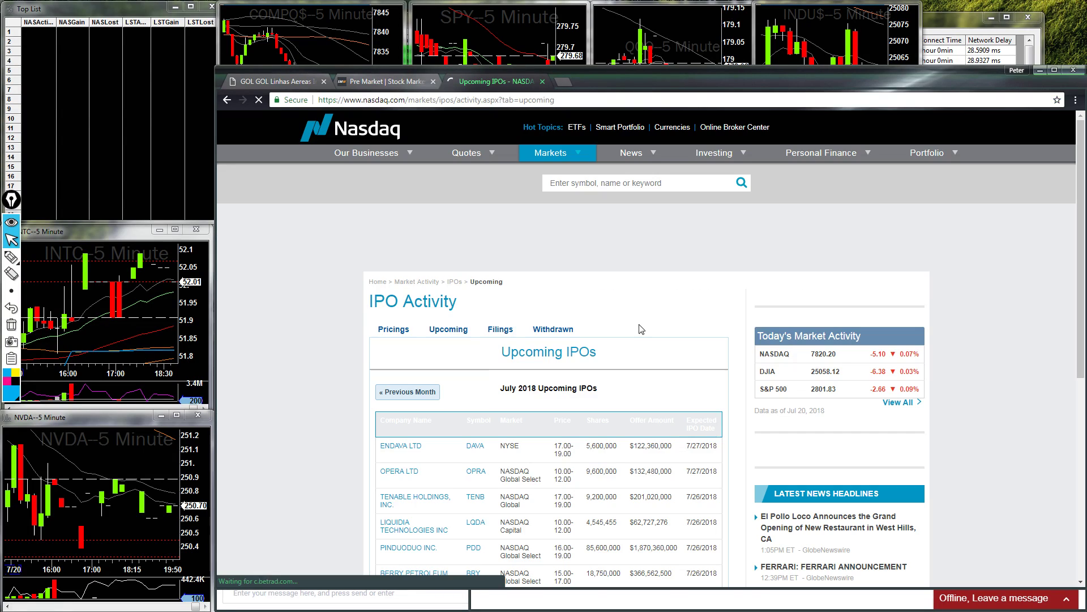
{"action": "scroll", "coordinate": [606, 422], "scroll_direction": "down", "scroll_amount": 3}
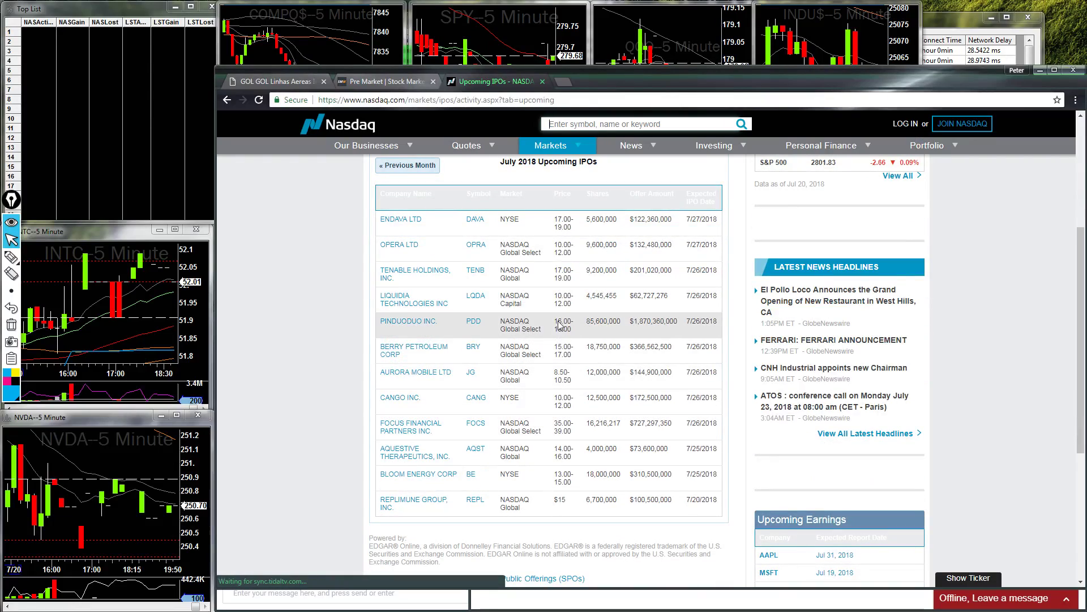
{"action": "scroll", "coordinate": [607, 387], "scroll_direction": "down", "scroll_amount": 2}
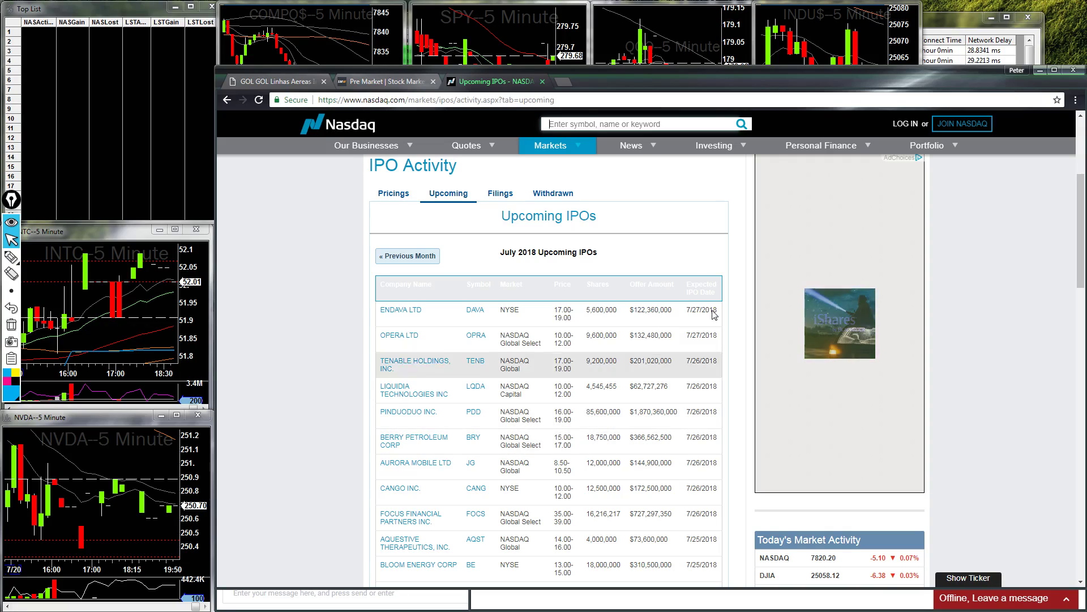
{"action": "scroll", "coordinate": [532, 433], "scroll_direction": "down", "scroll_amount": 1}
{"action": "scroll", "coordinate": [532, 434], "scroll_direction": "down", "scroll_amount": 2}
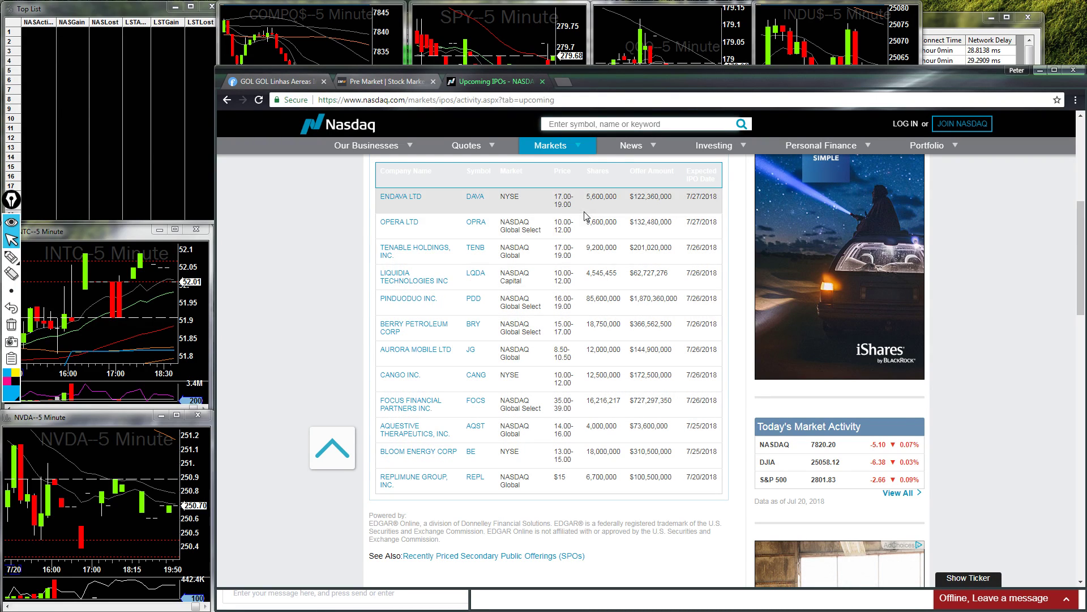
Search Google for 'nasdaq markets hours' in a new tab.
{"action": "left_click", "coordinate": [560, 81]}
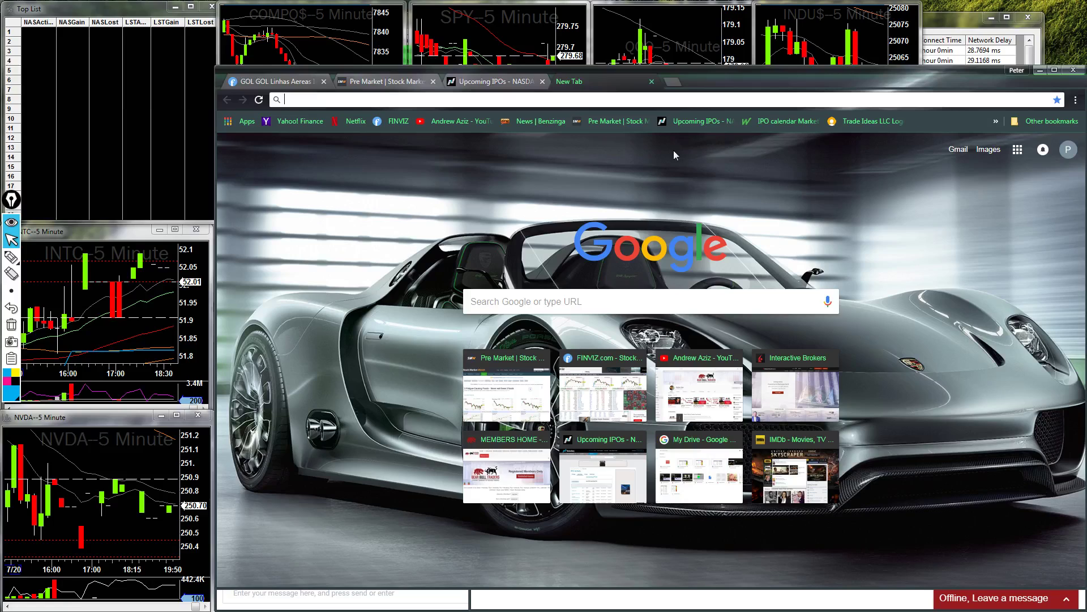
{"action": "left_click", "coordinate": [498, 308]}
{"action": "type", "text": "nasdaq"}
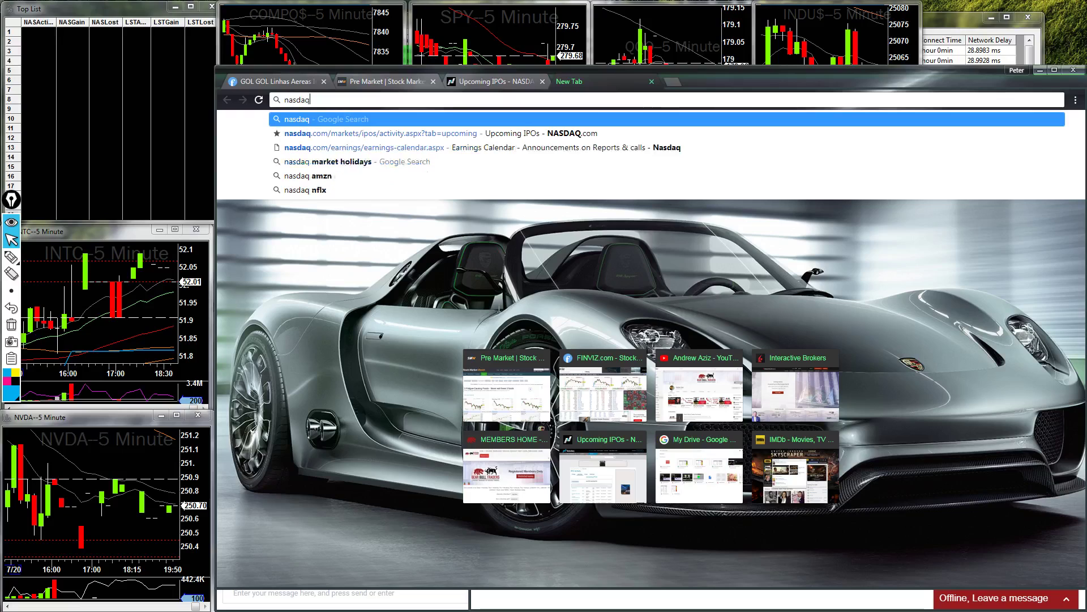
{"action": "type", "text": " markets"}
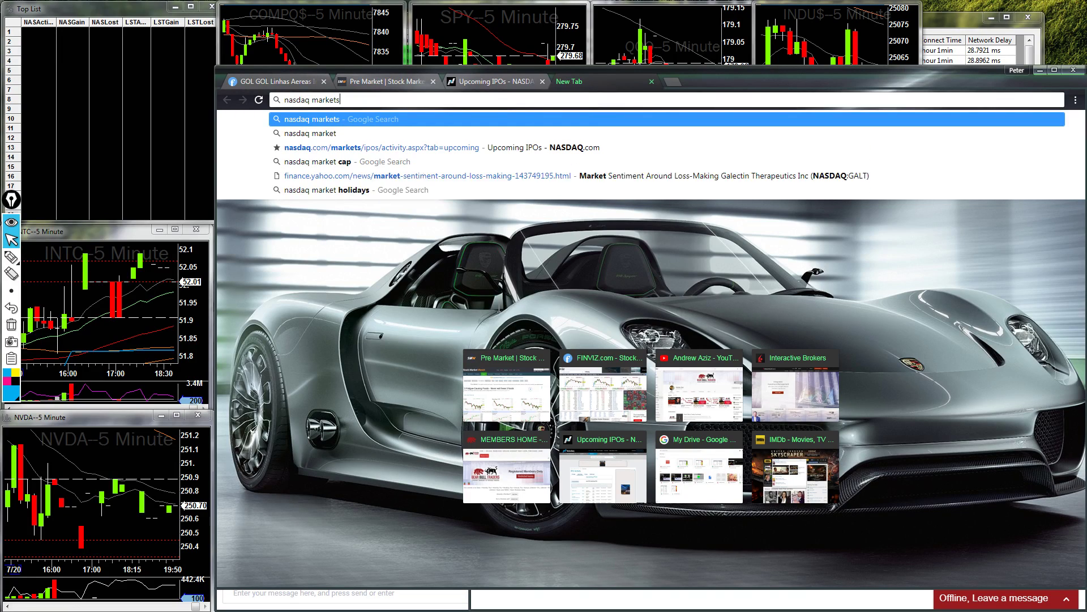
{"action": "type", "text": "hours"}
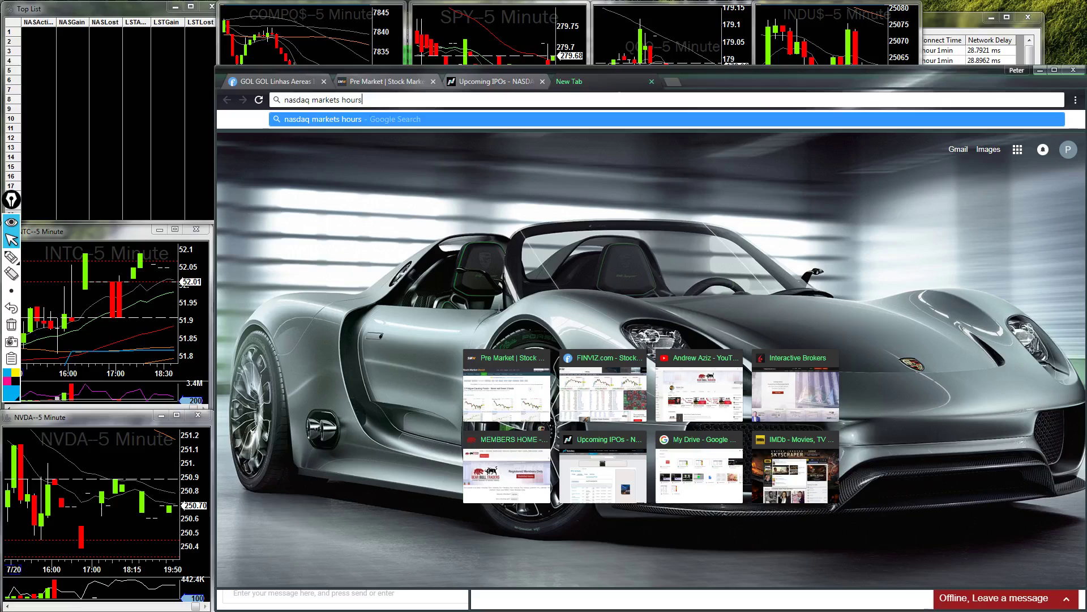
{"action": "key", "text": "Return"}
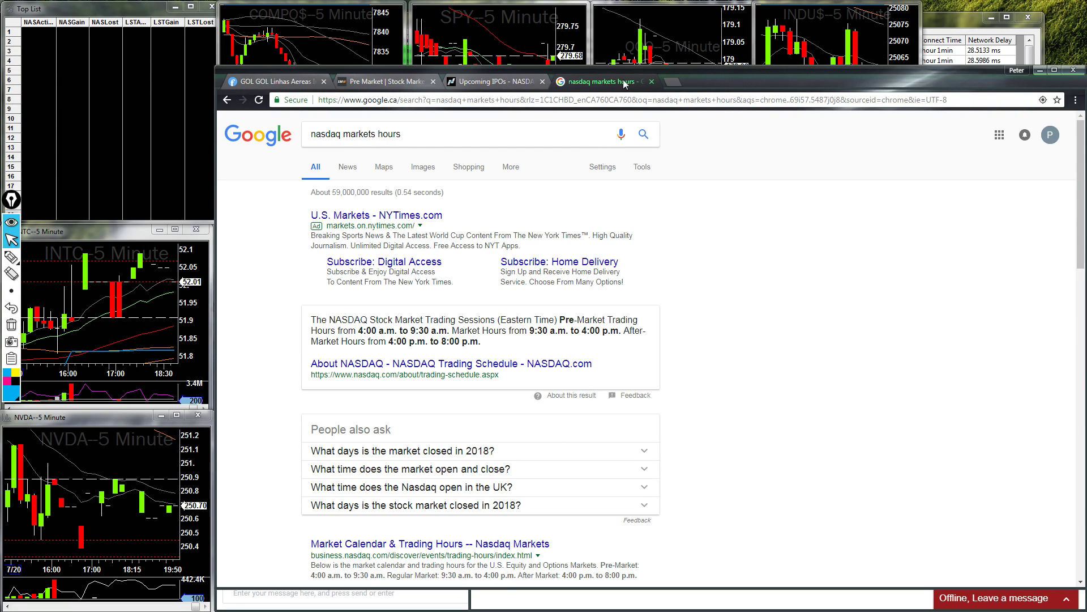
Close the Google tab and bring the Network Traffic Status window forward.
{"action": "left_click", "coordinate": [652, 82]}
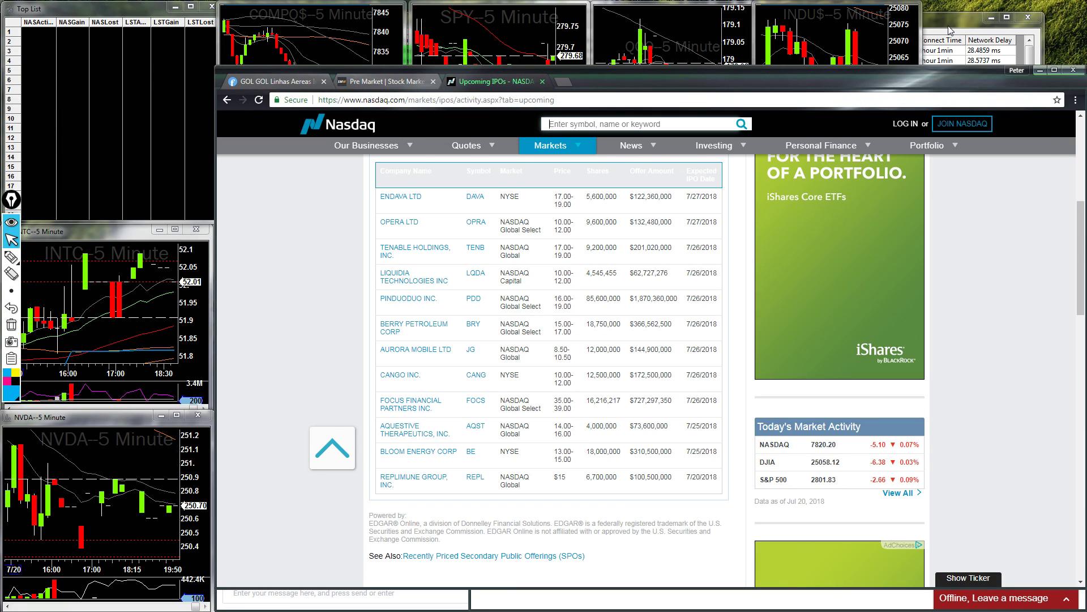
{"action": "left_click", "coordinate": [986, 49]}
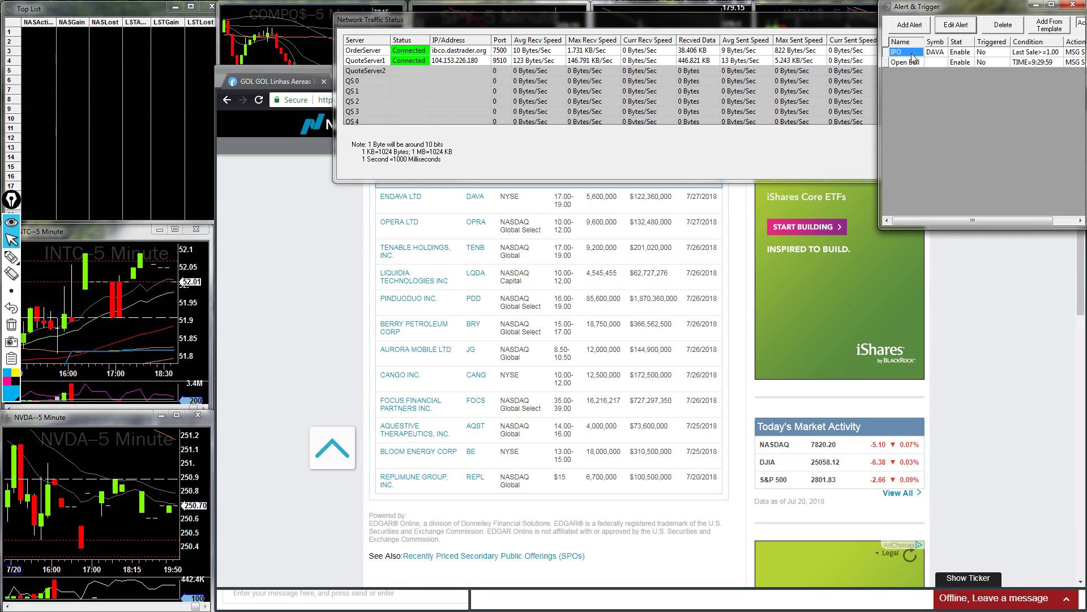
Open the DAVA IPO alert's settings, move the dialog up-left and select the DAVA symbol.
{"action": "left_click", "coordinate": [961, 27]}
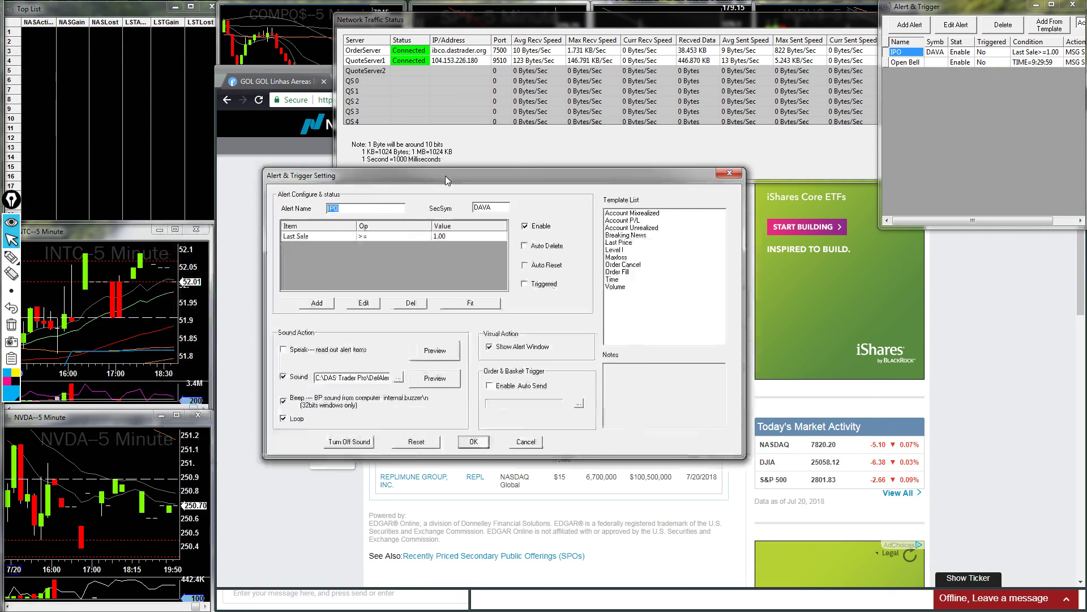
{"action": "left_click_drag", "start_coordinate": [456, 192], "coordinate": [420, 162]}
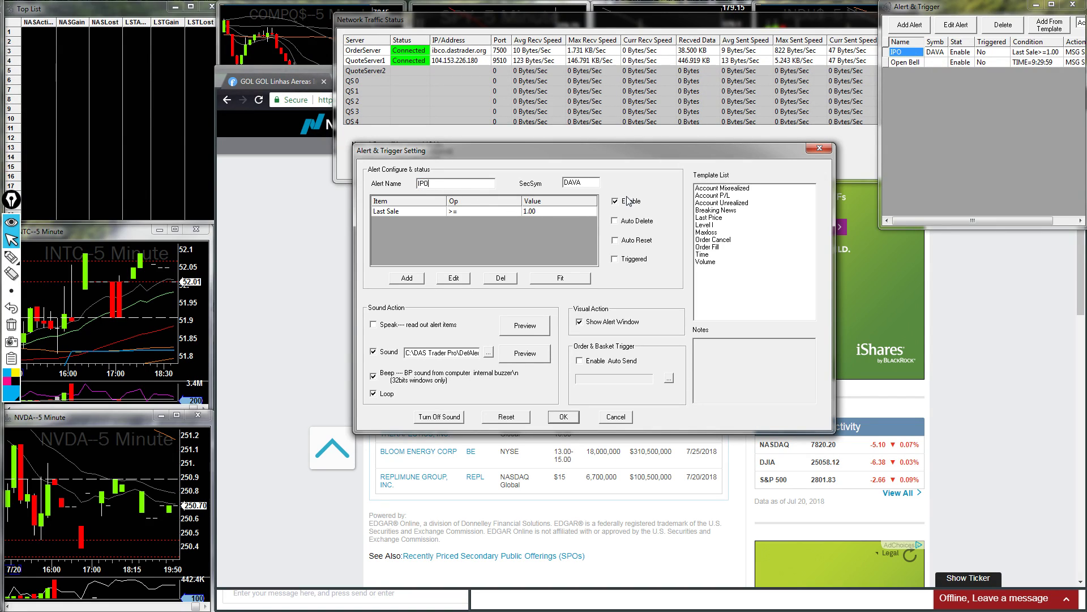
{"action": "left_click_drag", "start_coordinate": [589, 182], "coordinate": [558, 182]}
Flip from the Nasdaq page to Bear Bull Traders and back, then switch to the Excel P&L log.
{"action": "left_click", "coordinate": [666, 515]}
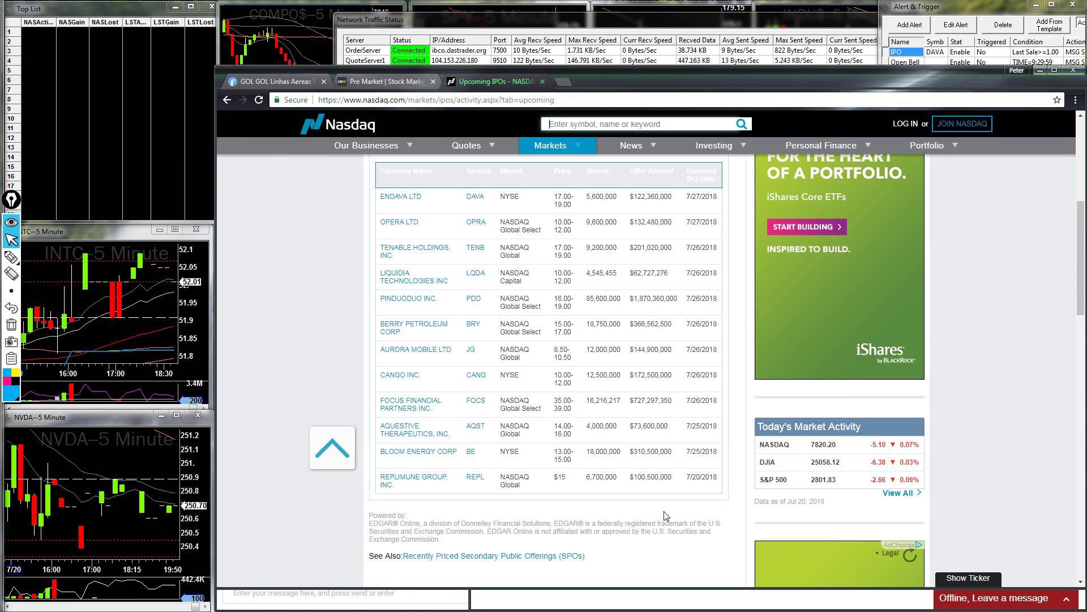
{"action": "left_click", "coordinate": [500, 598]}
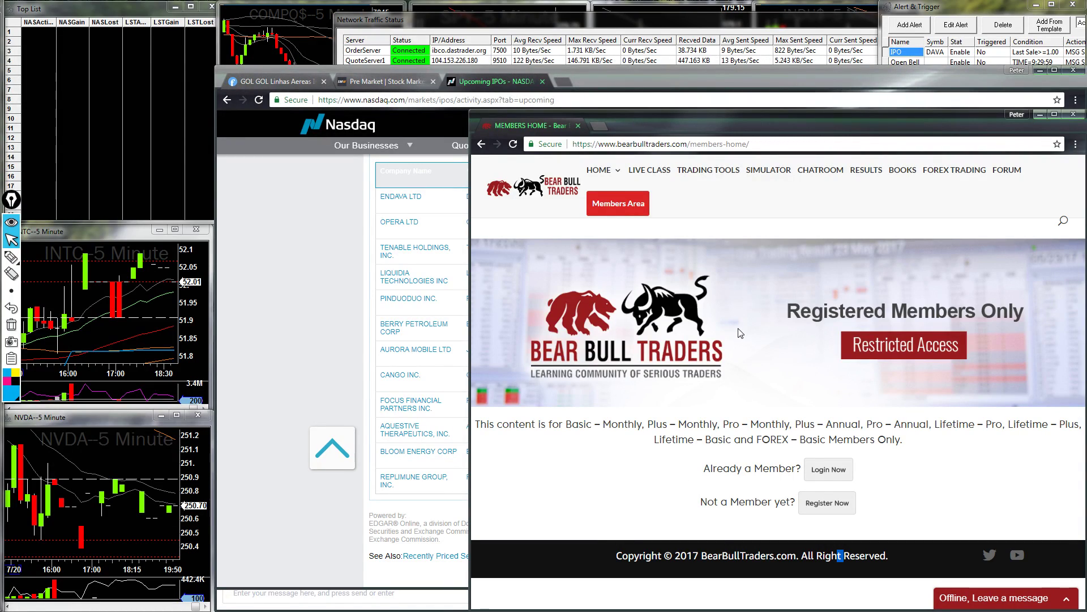
{"action": "left_click", "coordinate": [309, 353]}
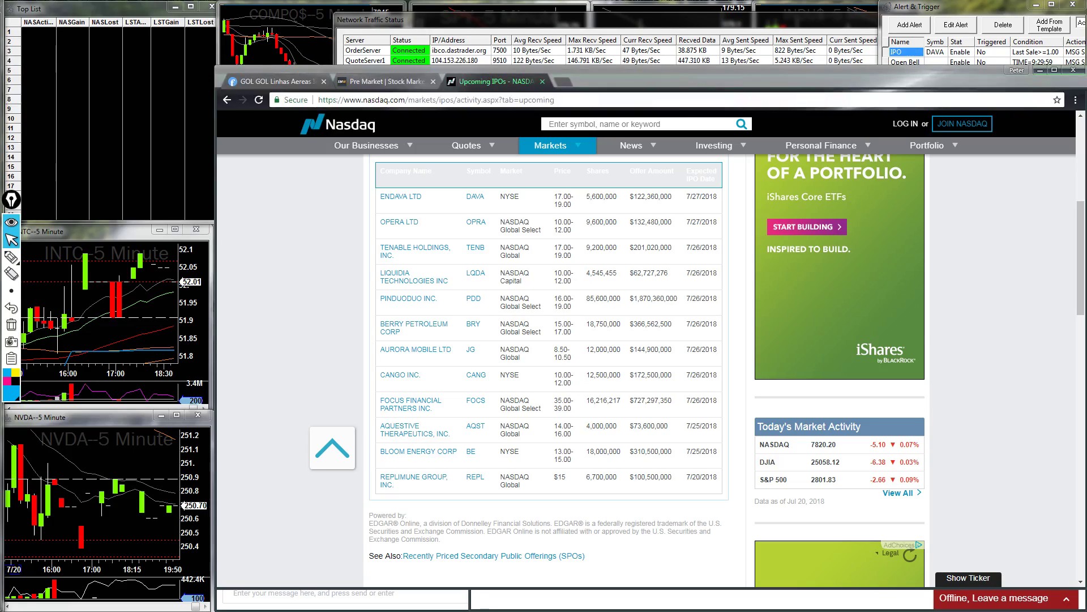
{"action": "key", "text": "alt+Tab"}
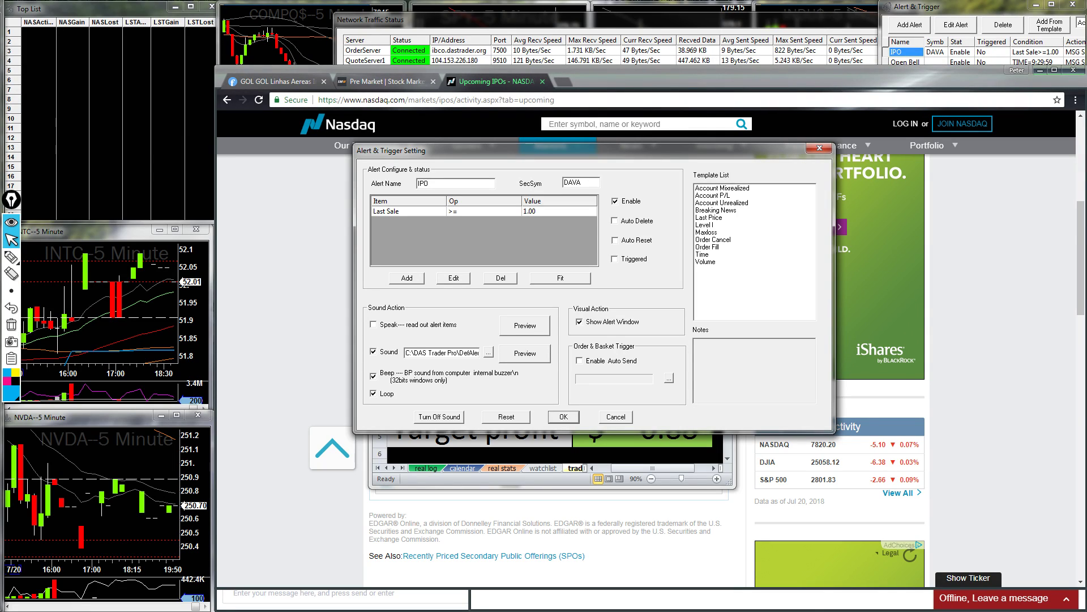
Bring the P&L log workbook forward and inspect the Max Loss (C2) and Loss target (C3) cells.
{"action": "left_click", "coordinate": [608, 483]}
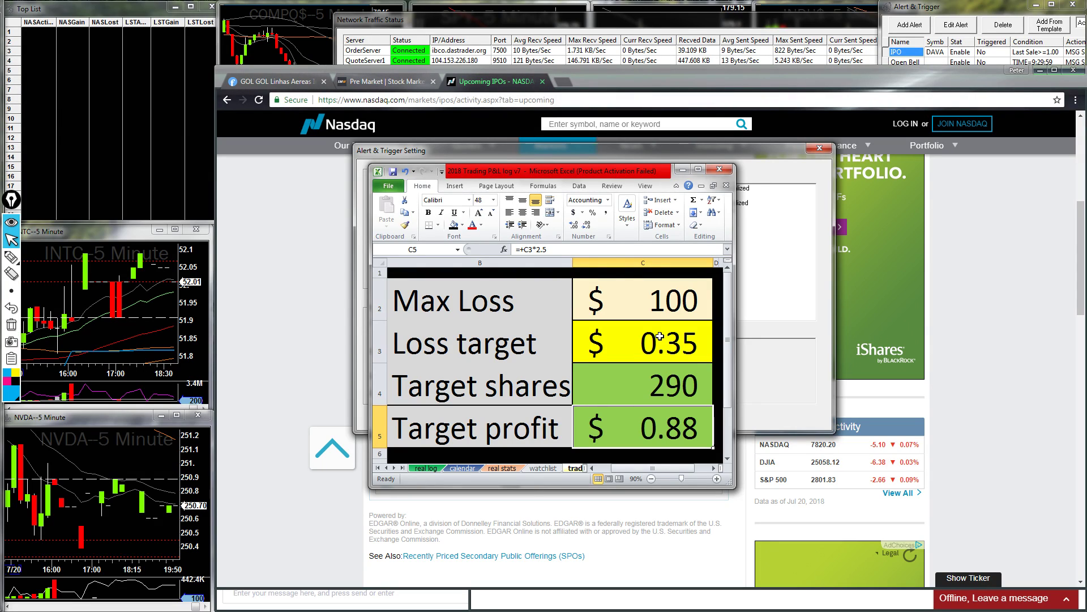
{"action": "left_click", "coordinate": [646, 304]}
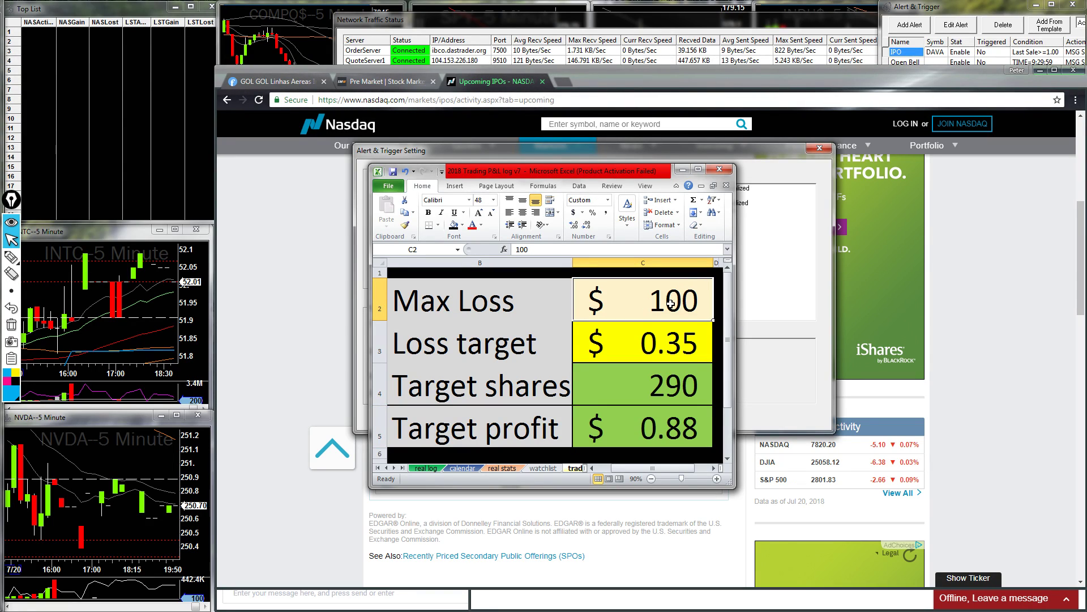
{"action": "left_click", "coordinate": [658, 340]}
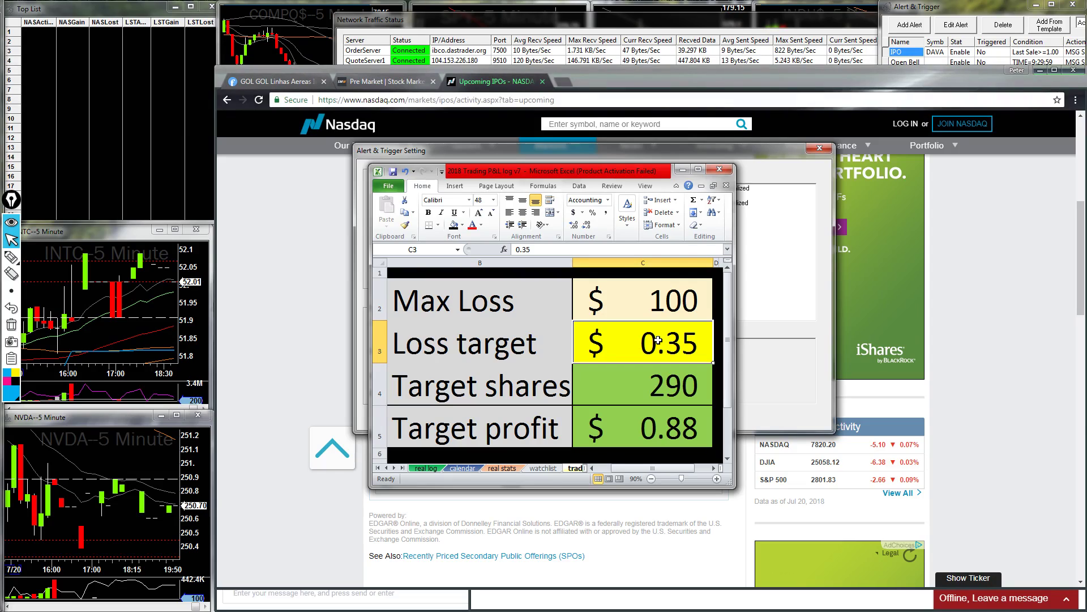
Try Loss target values of 2.00 and then 0.15 in cell C3.
{"action": "type", "text": "2"}
{"action": "key", "text": "Return"}
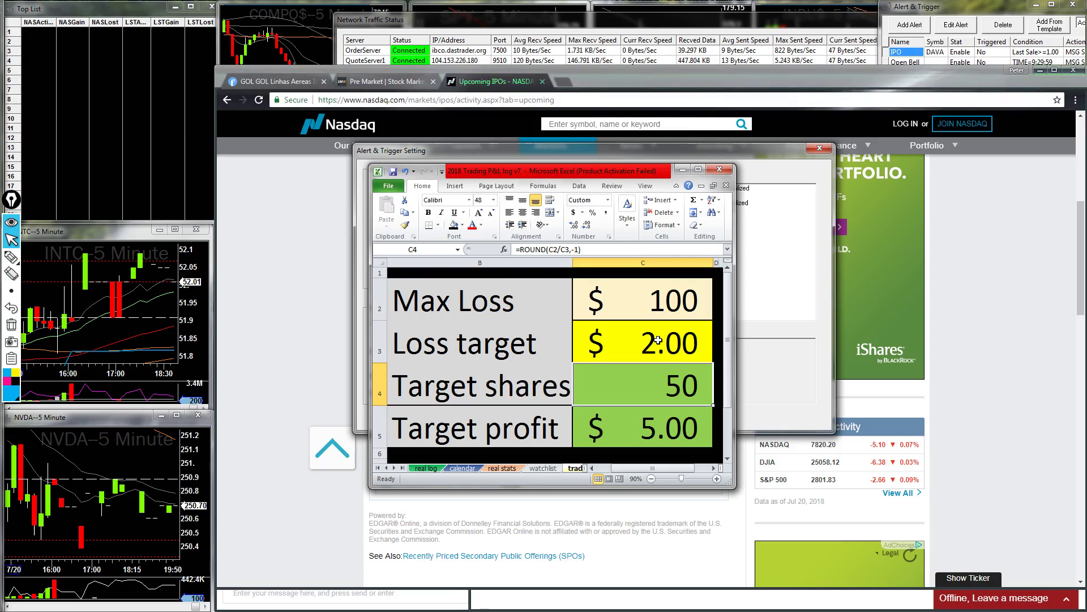
{"action": "left_click", "coordinate": [657, 340]}
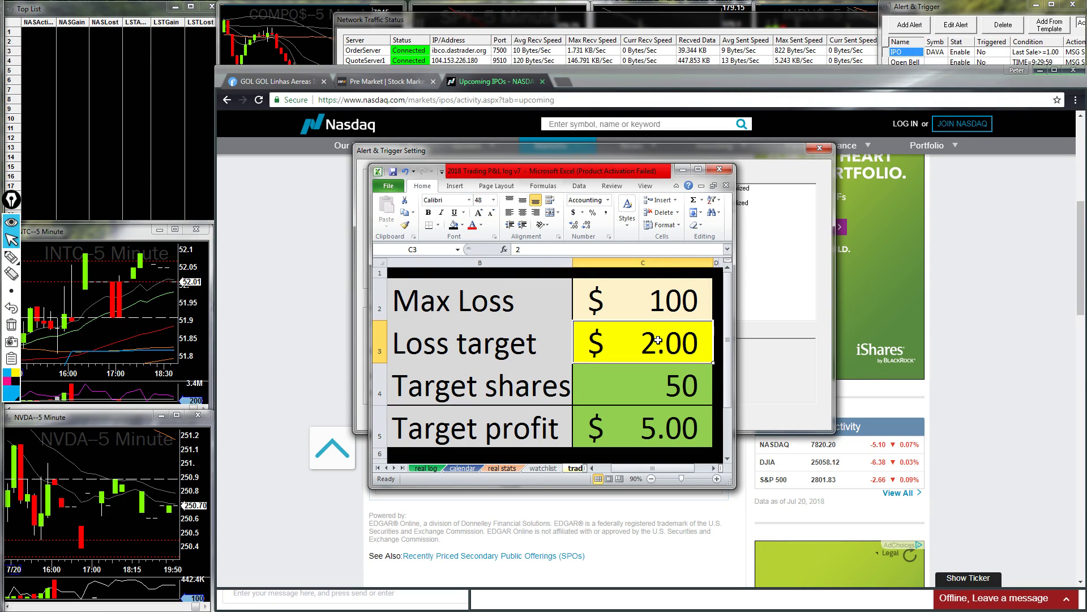
{"action": "type", "text": ".15"}
{"action": "key", "text": "Return"}
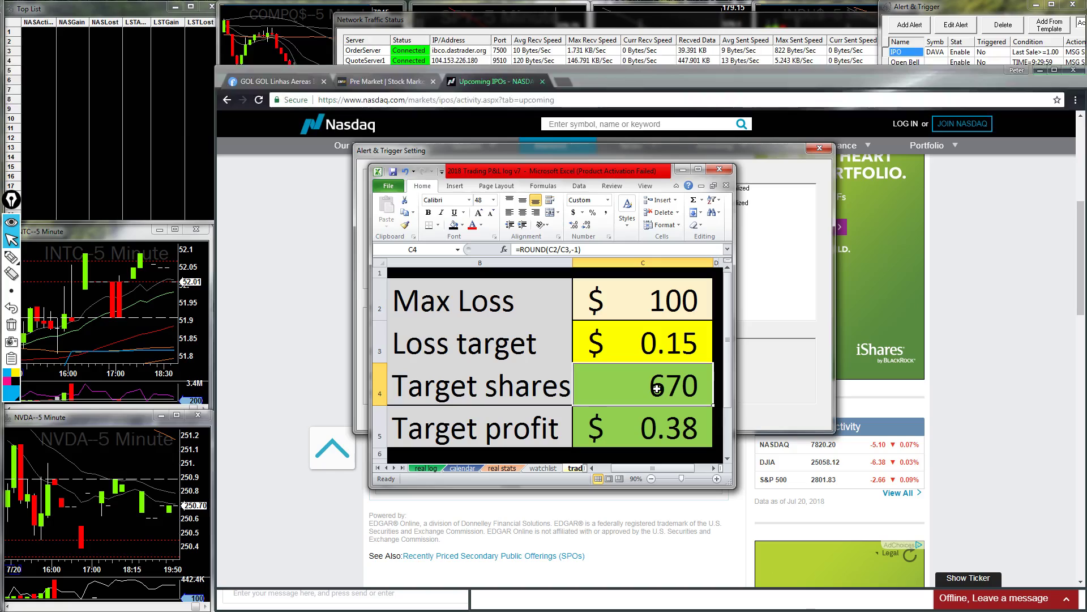
Review the Max Loss and Target profit cells, then set the Loss target to 1.50.
{"action": "left_click", "coordinate": [664, 299]}
{"action": "key", "text": "ctrl+Down"}
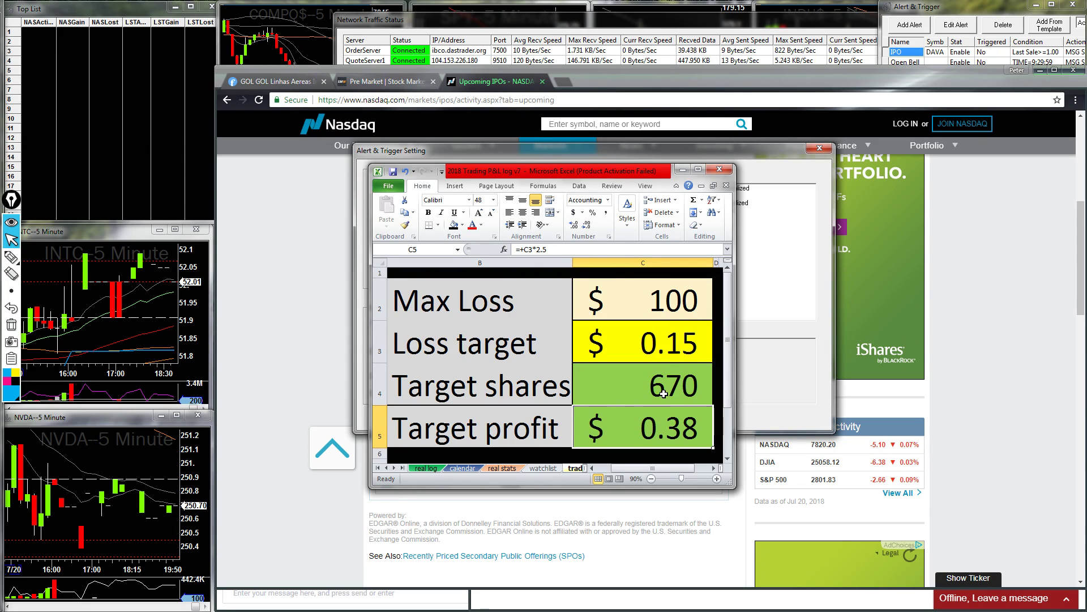
{"action": "left_click", "coordinate": [677, 286]}
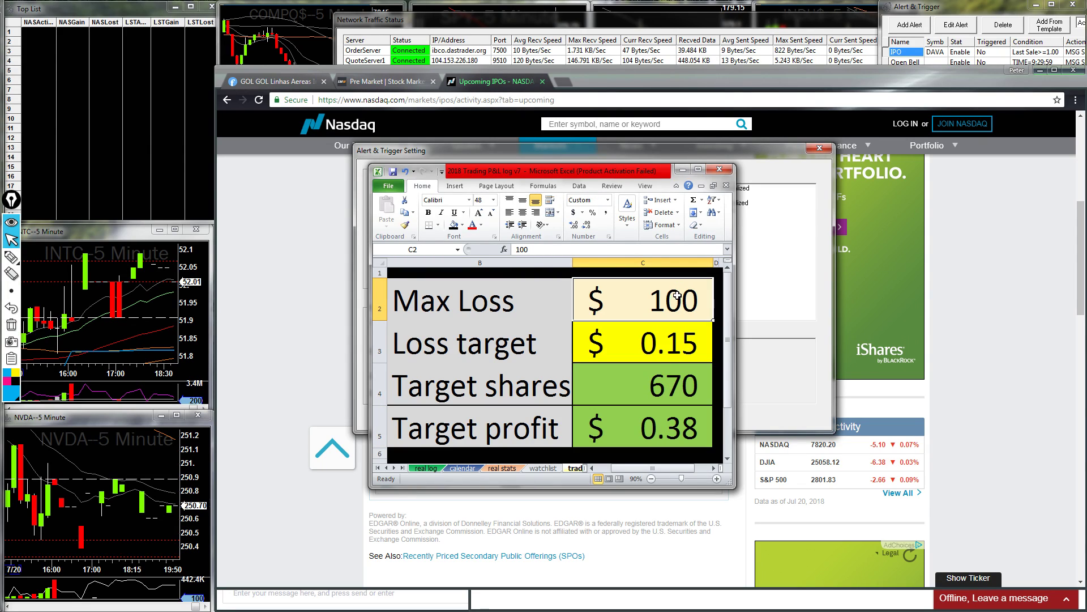
{"action": "left_click", "coordinate": [651, 432]}
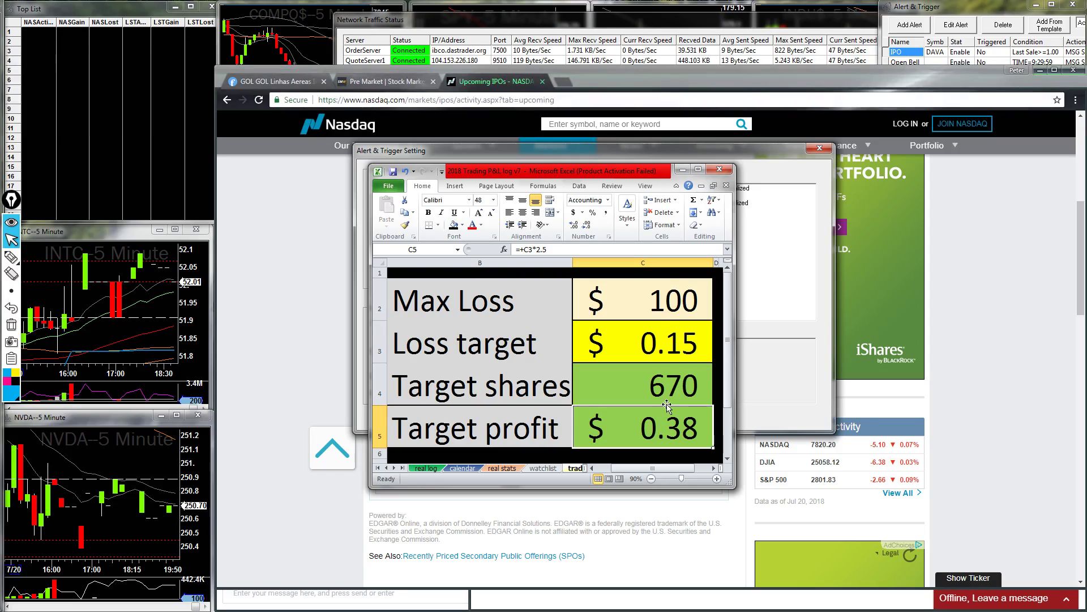
{"action": "left_click", "coordinate": [664, 341]}
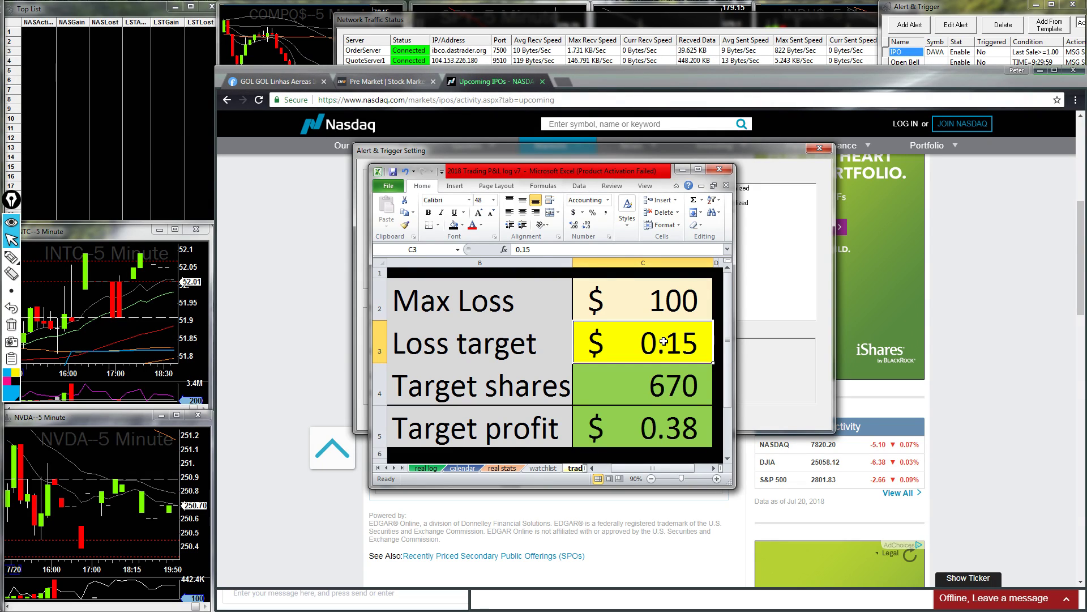
{"action": "type", "text": "1.5"}
{"action": "key", "text": "Return"}
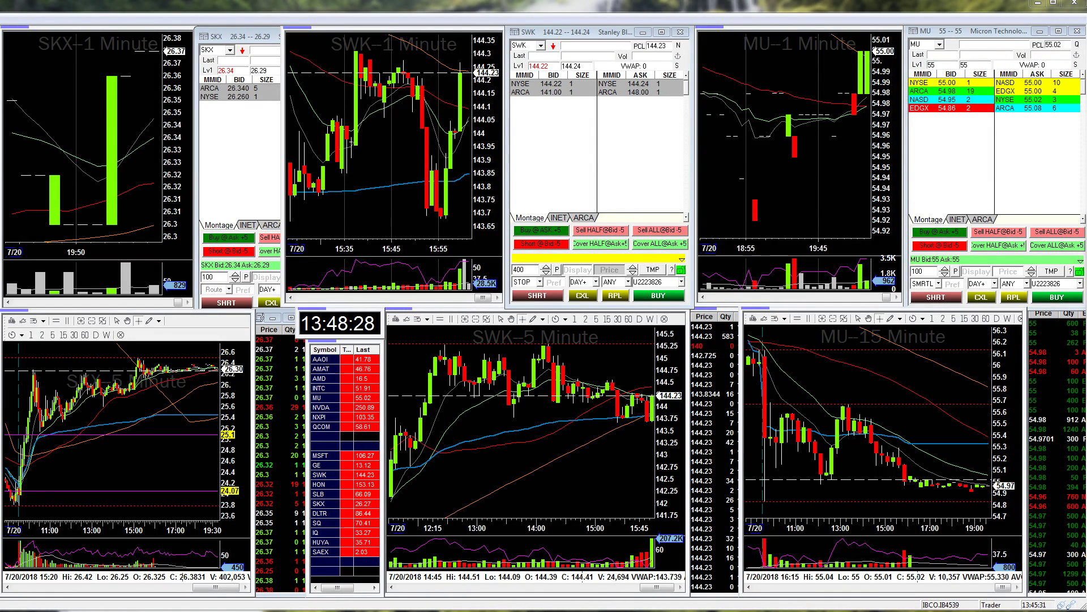
Mark three price levels on the SWK 1-minute chart near the 13:45 bar.
{"action": "left_click", "coordinate": [532, 417]}
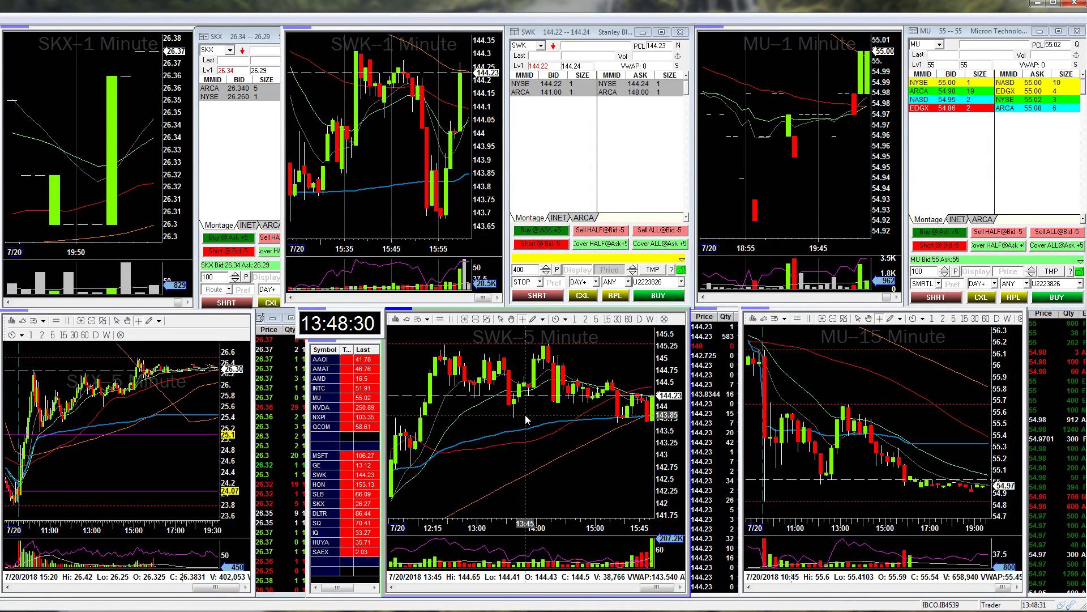
{"action": "left_click", "coordinate": [527, 416]}
{"action": "left_click", "coordinate": [531, 394]}
{"action": "left_click", "coordinate": [535, 371]}
Zoom the SWK chart in on the latest candles, around 15:45–15:55.
{"action": "scroll", "coordinate": [567, 410], "scroll_direction": "up", "scroll_amount": 3}
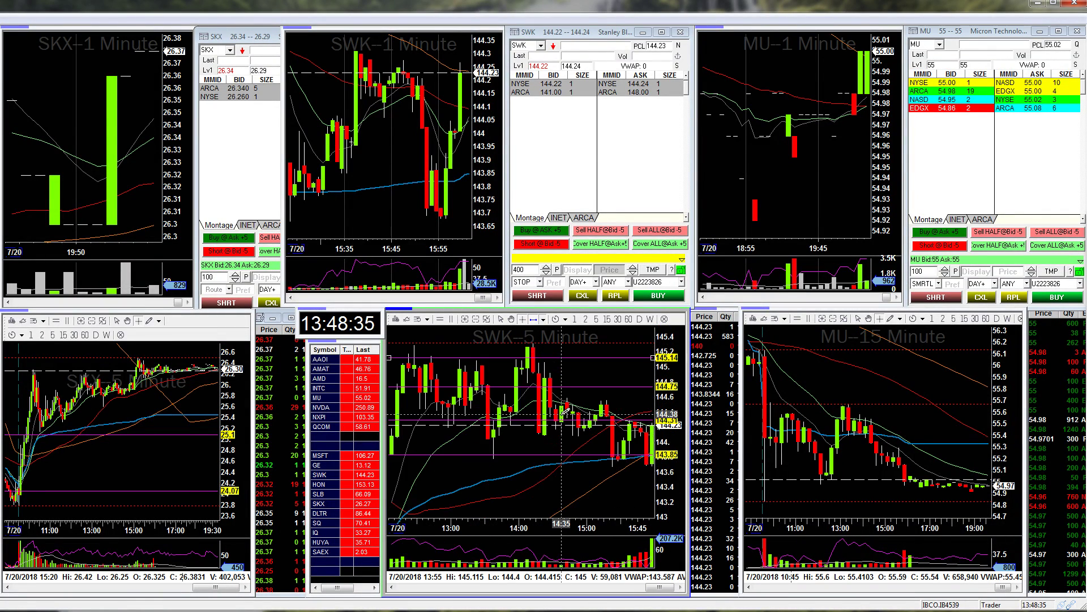
{"action": "scroll", "coordinate": [566, 410], "scroll_direction": "up", "scroll_amount": 2}
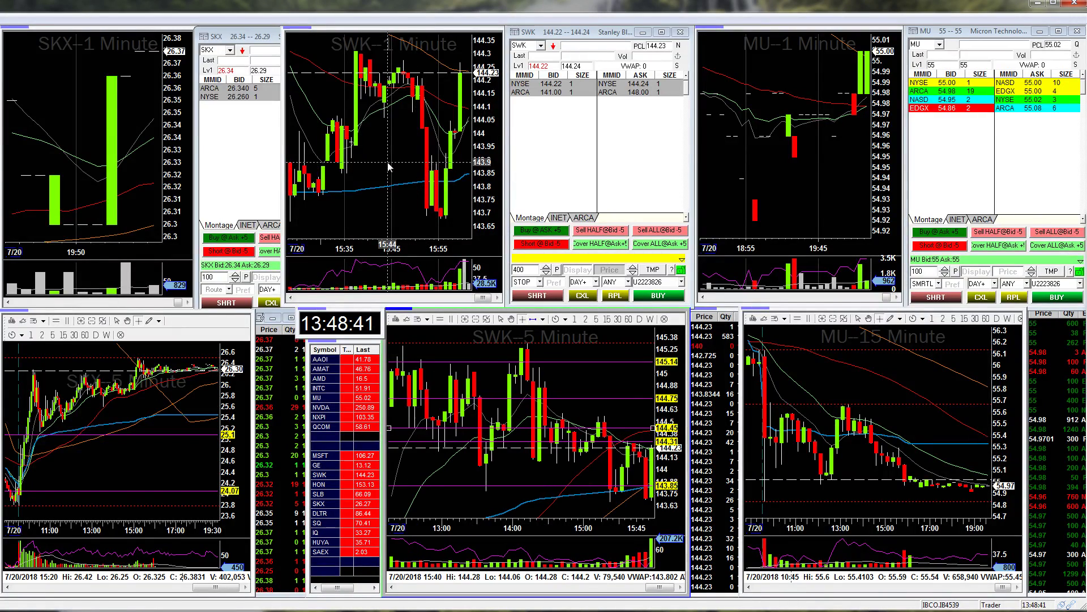
{"action": "scroll", "coordinate": [397, 153], "scroll_direction": "up", "scroll_amount": 2}
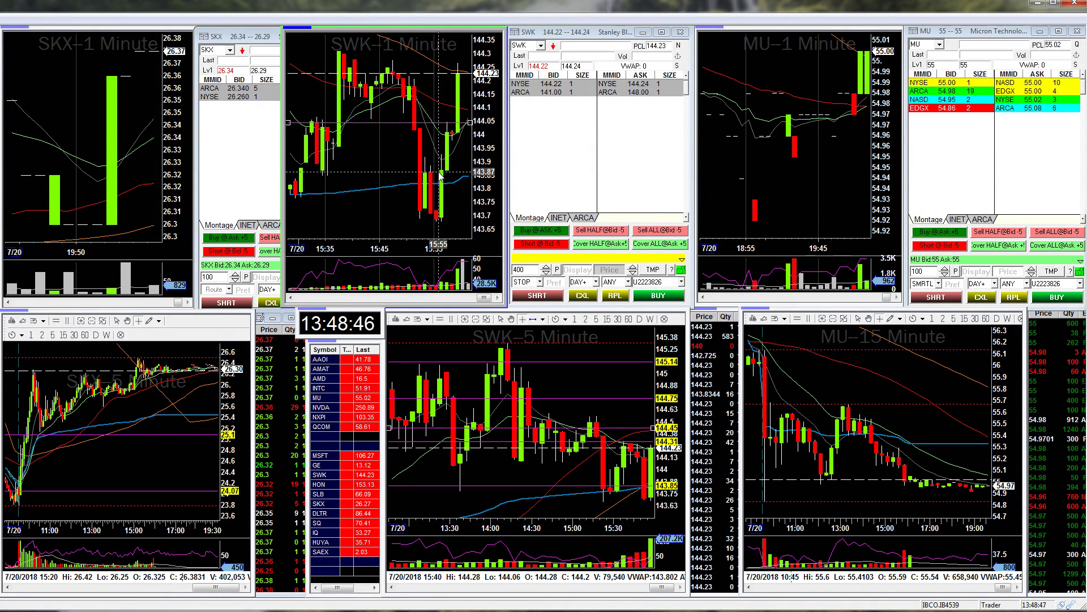
{"action": "scroll", "coordinate": [395, 149], "scroll_direction": "up", "scroll_amount": 2}
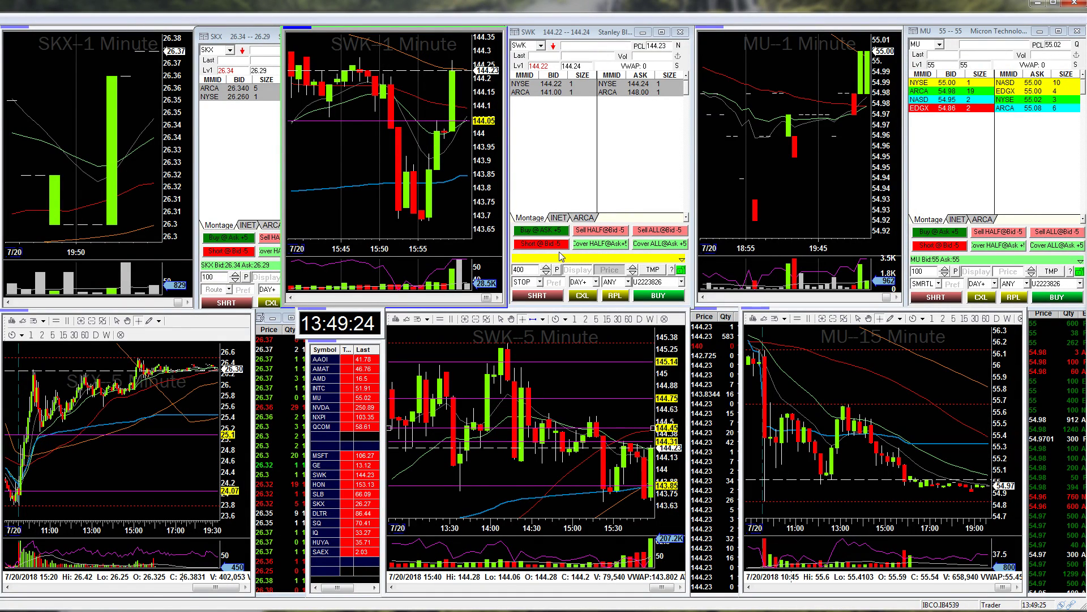
Reset the SWK montage order entry and route the order through SMRTL.
{"action": "left_click", "coordinate": [540, 281]}
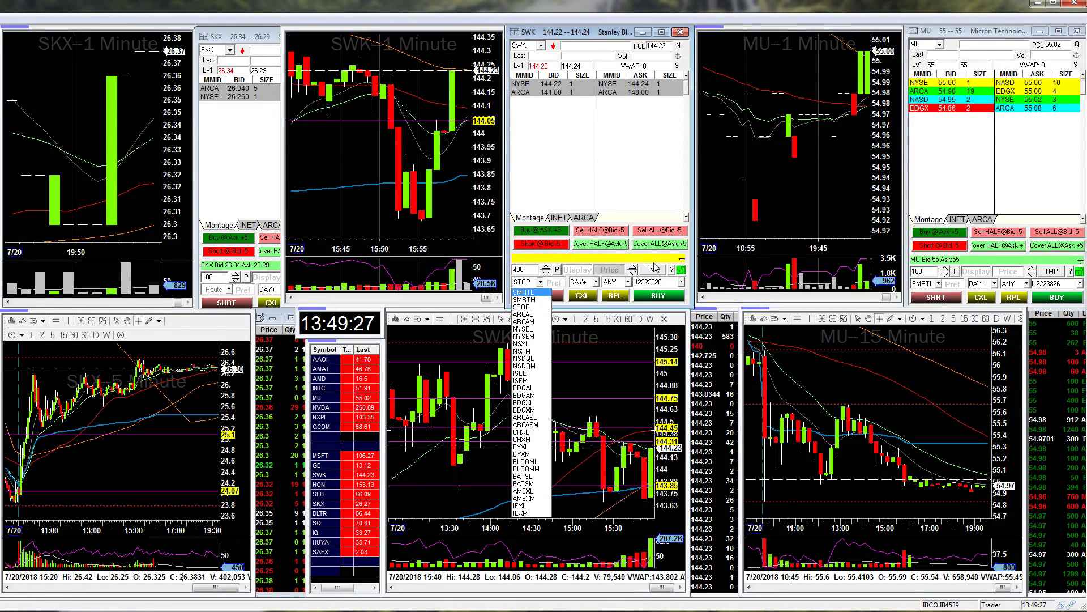
{"action": "left_click", "coordinate": [526, 306]}
{"action": "left_click", "coordinate": [654, 270]}
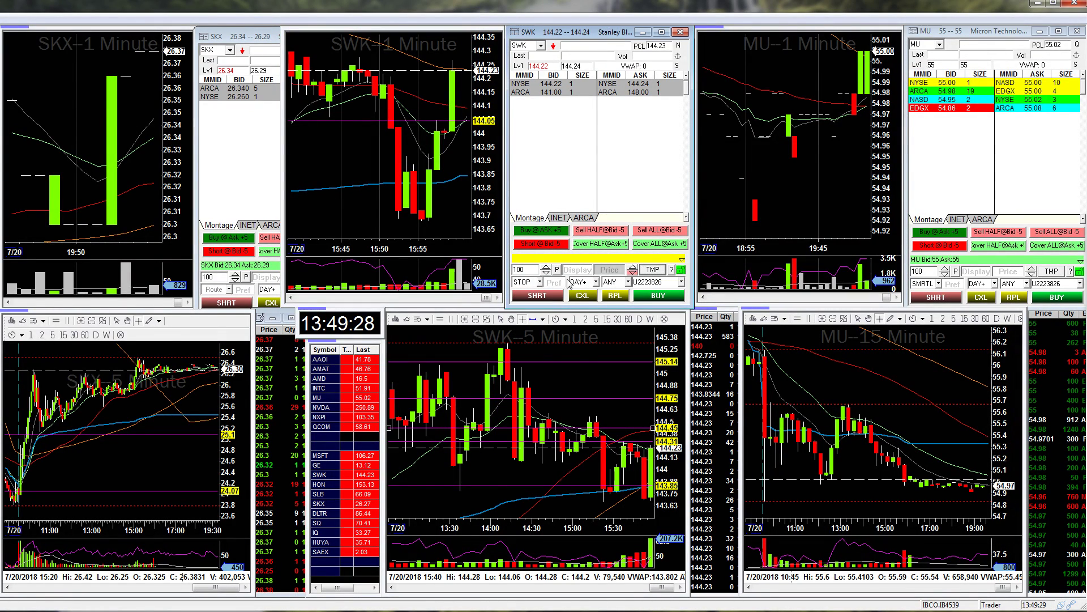
{"action": "left_click", "coordinate": [538, 282]}
{"action": "left_click", "coordinate": [530, 292]}
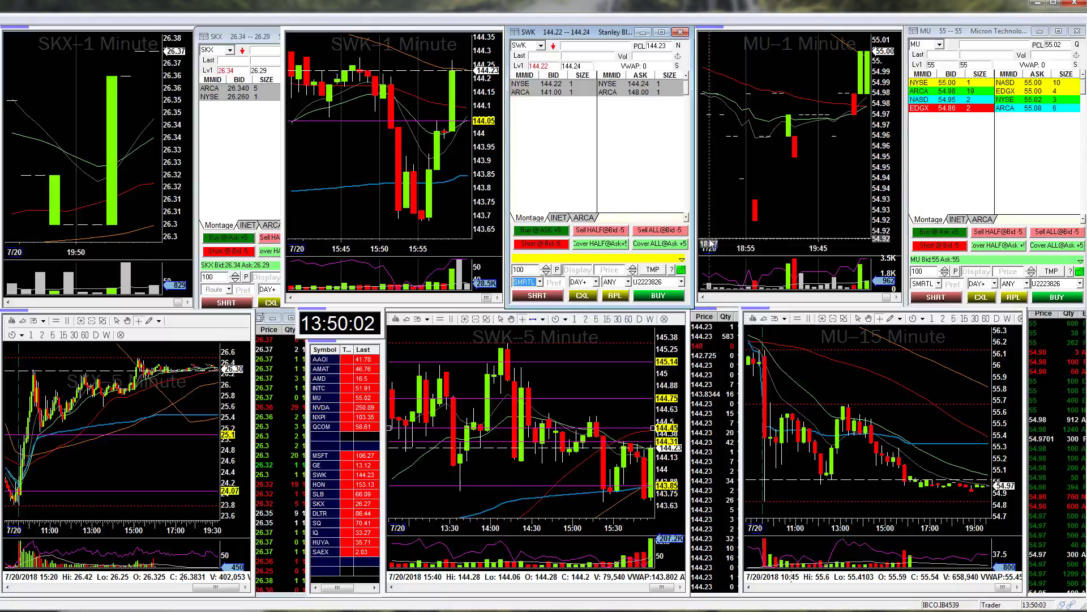
Set the SWK order quantity to 70 shares.
{"action": "double_click", "coordinate": [519, 269]}
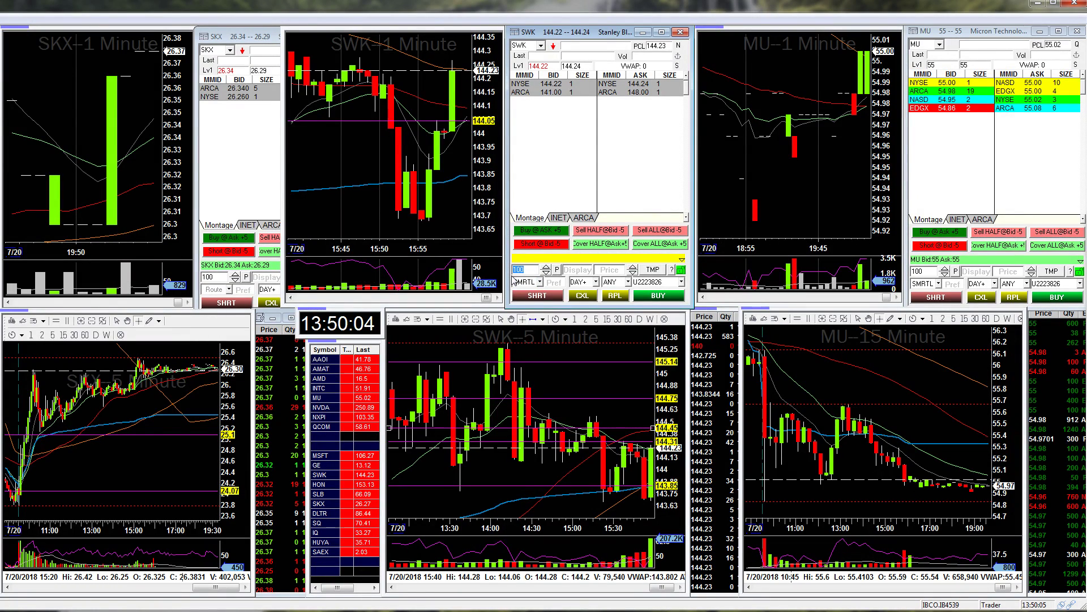
{"action": "type", "text": "70"}
{"action": "left_click", "coordinate": [546, 268]}
{"action": "left_click", "coordinate": [546, 272]}
{"action": "right_click", "coordinate": [555, 234]}
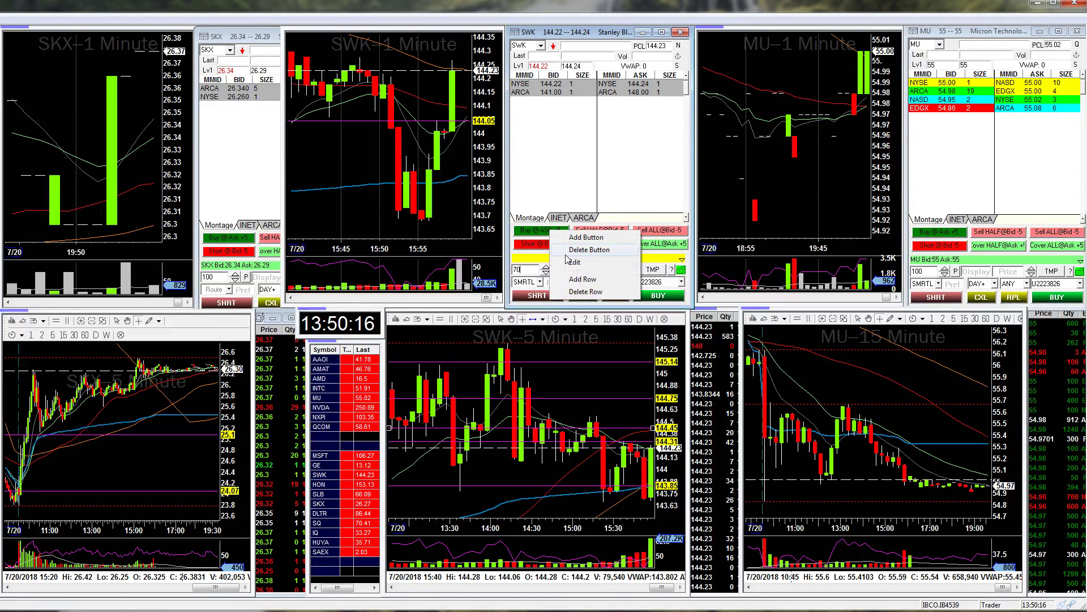
{"action": "left_click", "coordinate": [602, 262]}
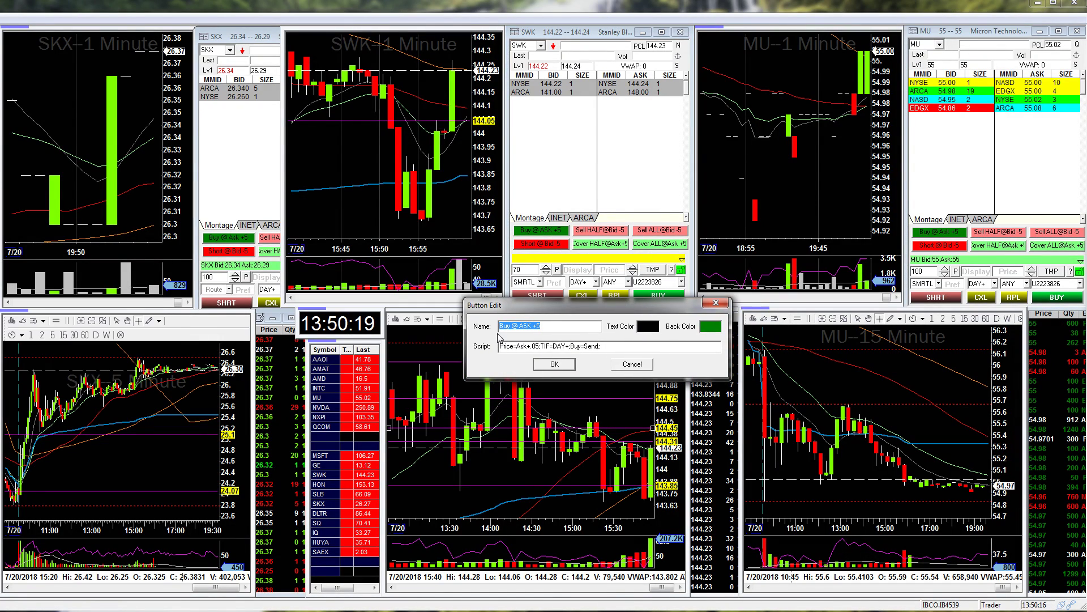
{"action": "left_click", "coordinate": [629, 364]}
{"action": "right_click", "coordinate": [607, 245]}
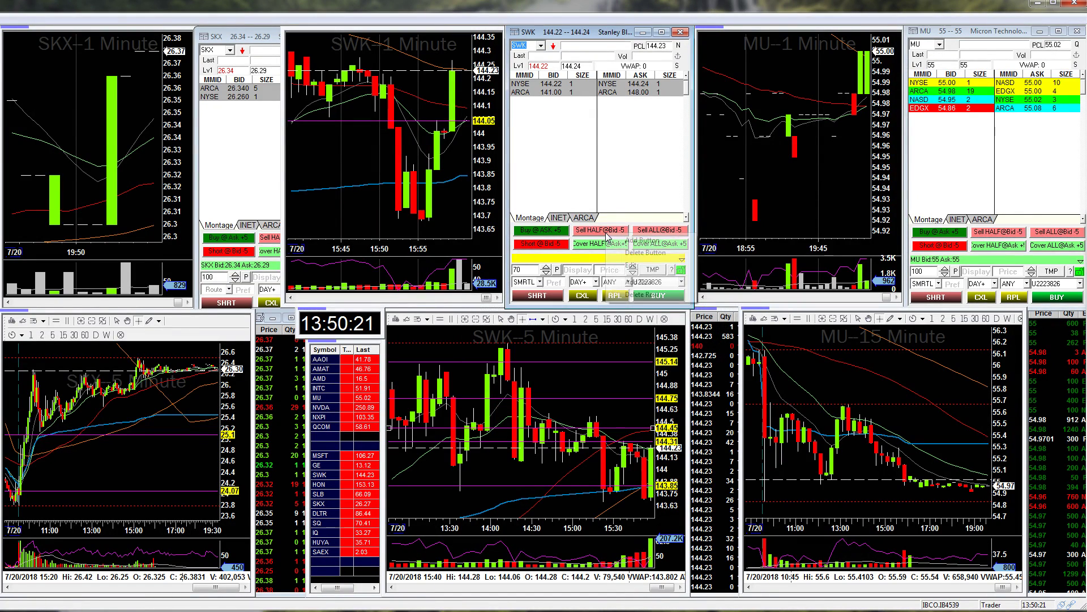
{"action": "left_click", "coordinate": [638, 267]}
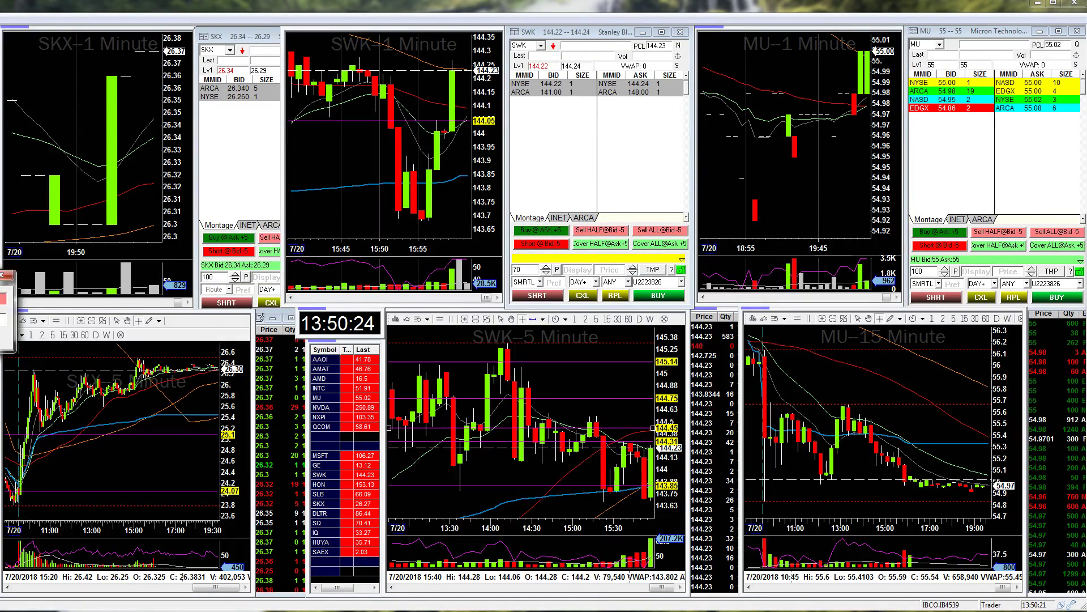
{"action": "left_click", "coordinate": [602, 355]}
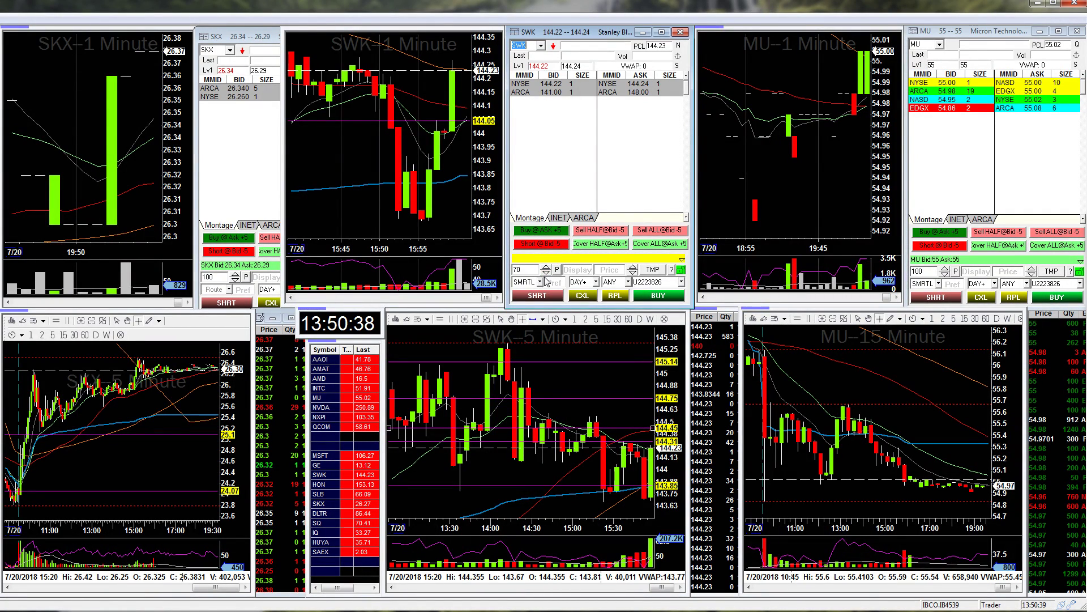
Switch the 70-share SWK order route from SMRTL to STOP.
{"action": "left_click", "coordinate": [546, 269]}
{"action": "left_click", "coordinate": [539, 281]}
{"action": "left_click", "coordinate": [532, 310]}
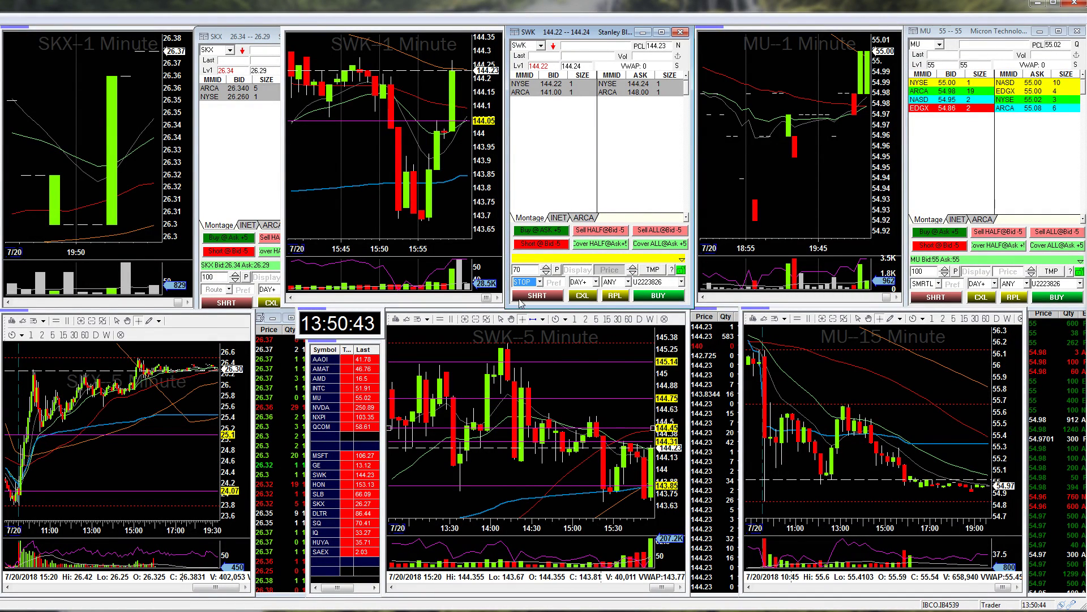
Start a stop buy order for 70 SWK shares and try the Trailing and Range types.
{"action": "left_click", "coordinate": [658, 295]}
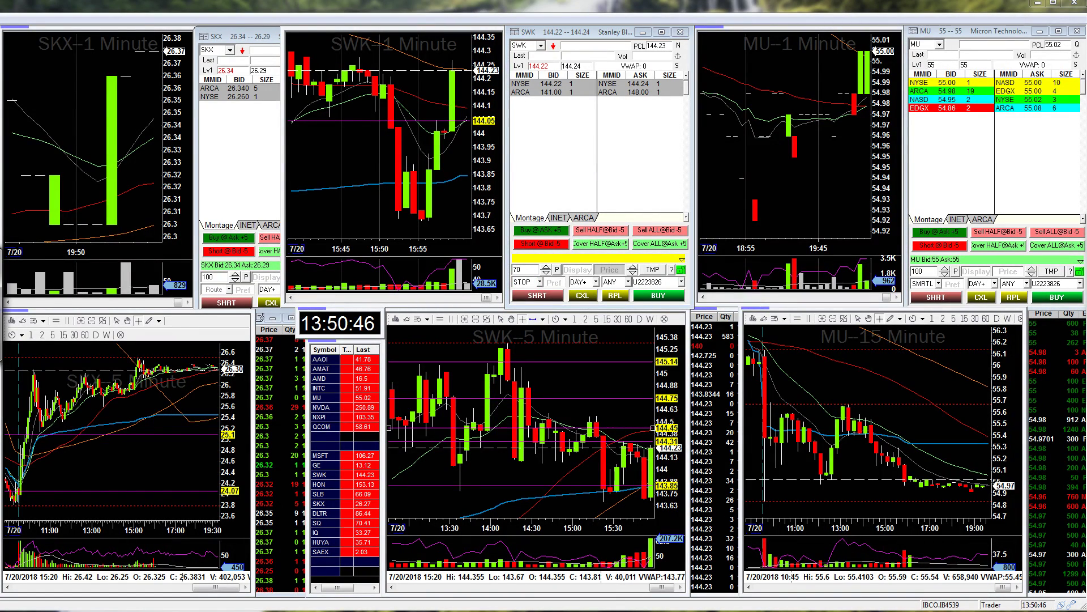
{"action": "left_click_drag", "start_coordinate": [848, 313], "coordinate": [629, 313]}
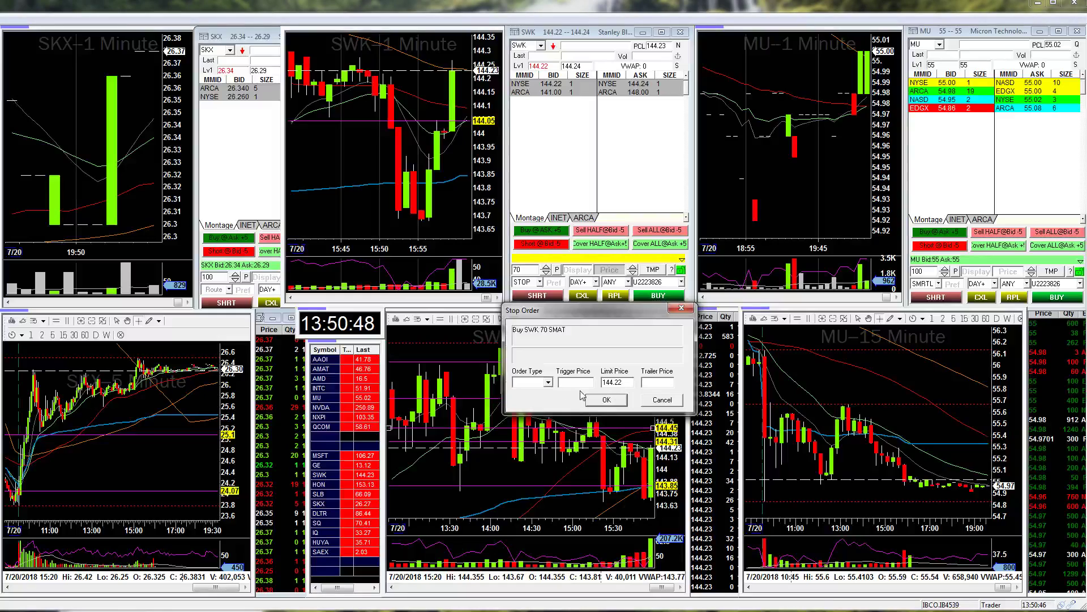
{"action": "left_click", "coordinate": [548, 383]}
{"action": "left_click", "coordinate": [533, 409]}
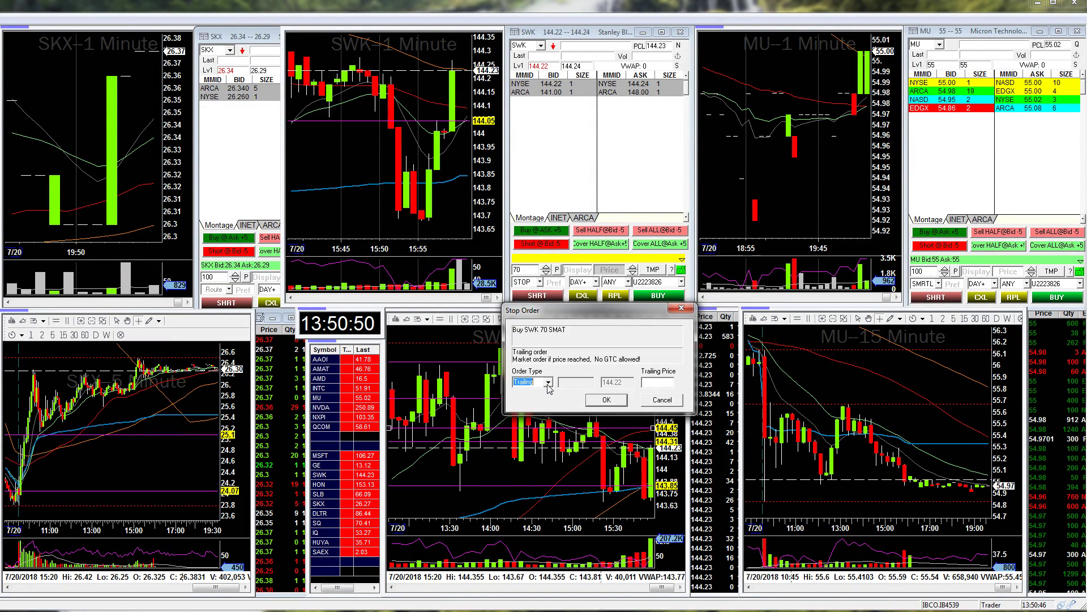
{"action": "left_click", "coordinate": [547, 382]}
{"action": "left_click", "coordinate": [524, 415]}
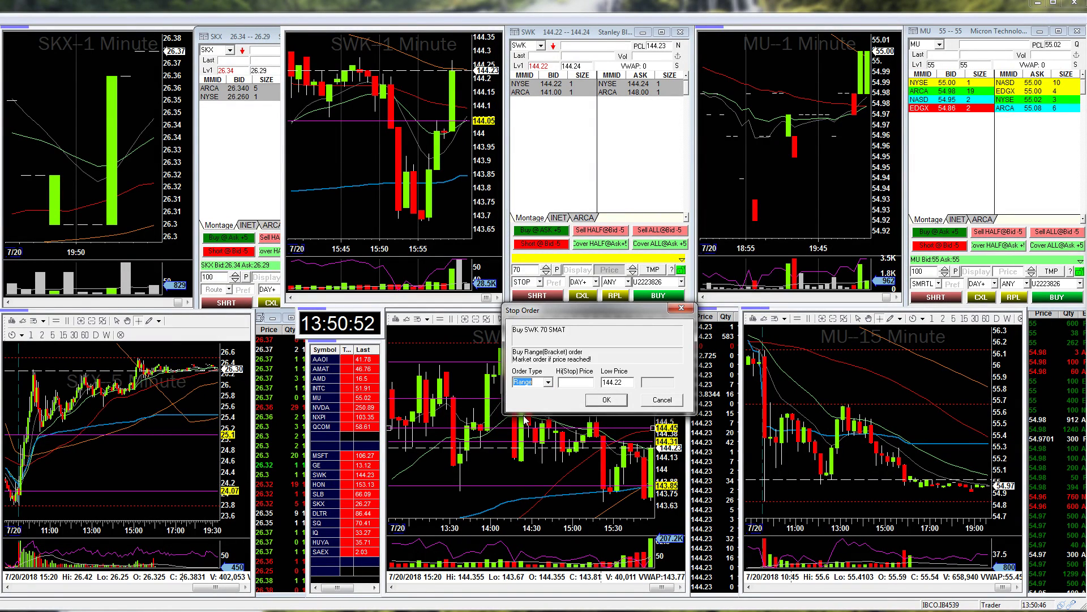
Try the Limit and Range stop types, then cancel without placing the order.
{"action": "left_click", "coordinate": [548, 382]}
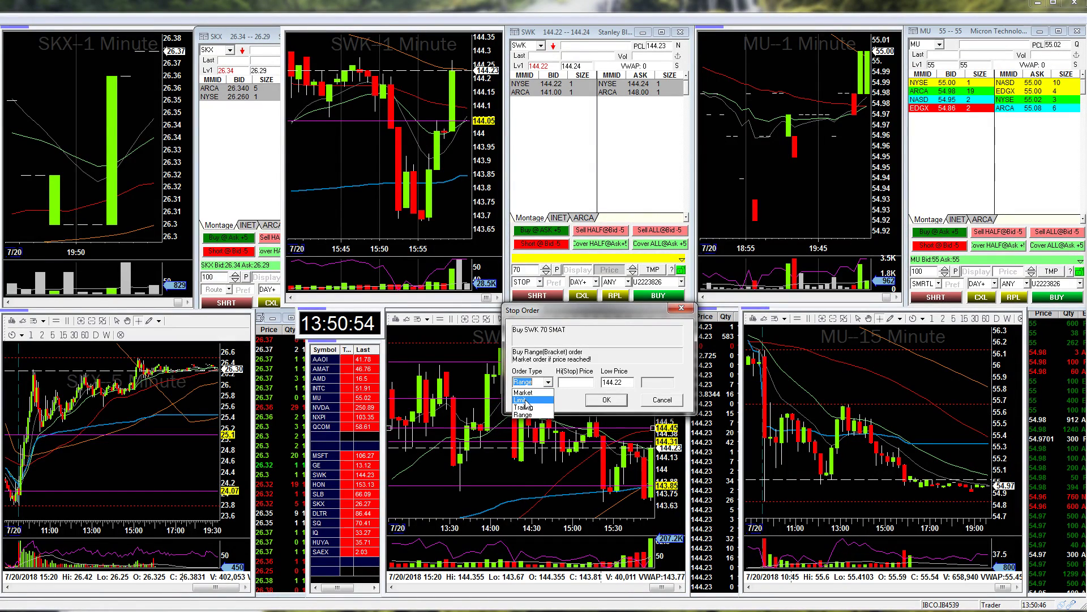
{"action": "left_click", "coordinate": [526, 401]}
{"action": "left_click", "coordinate": [547, 382]}
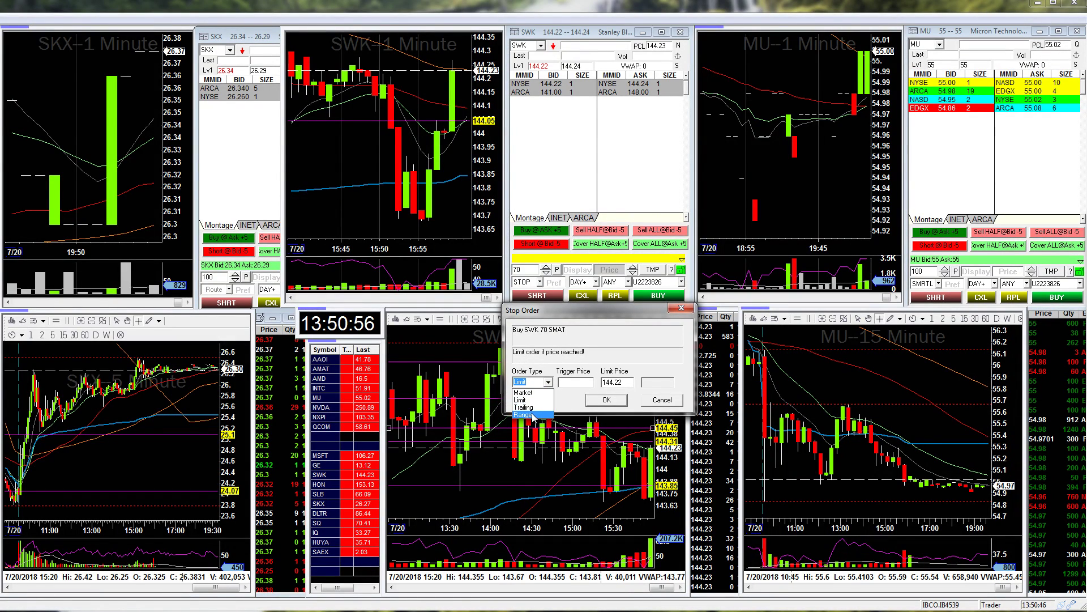
{"action": "left_click", "coordinate": [524, 415]}
{"action": "left_click", "coordinate": [577, 383]}
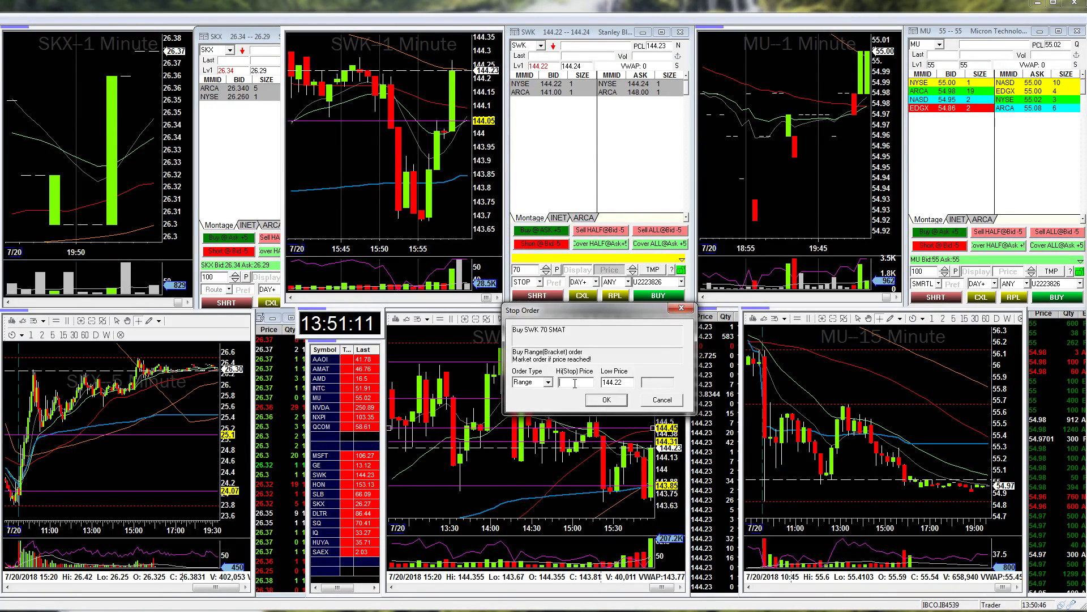
{"action": "left_click", "coordinate": [661, 400]}
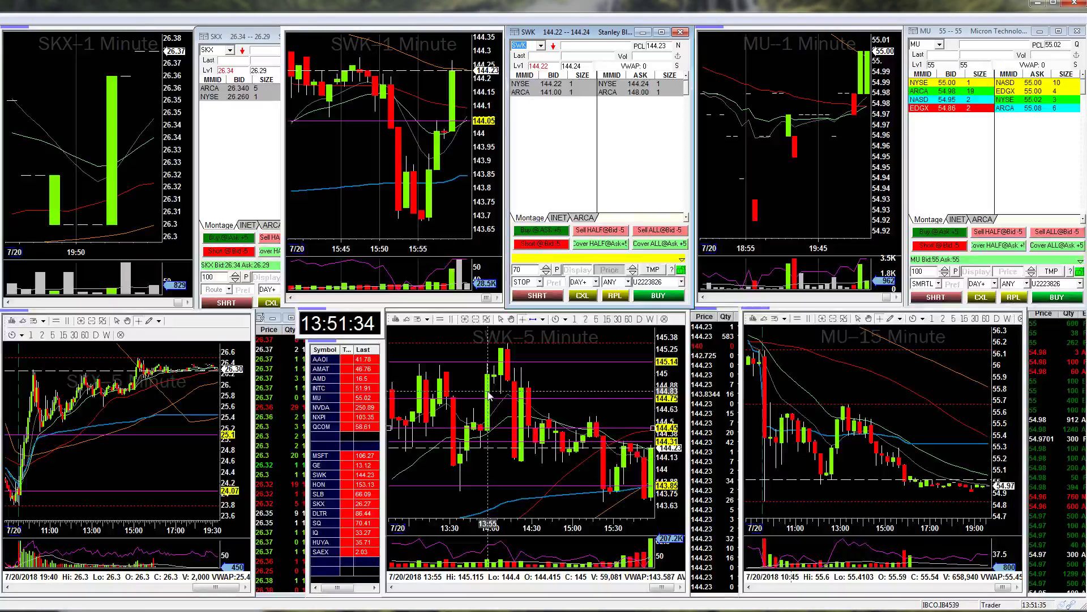
Return to the STT and MSFT montage layout and resize the positions and account panel.
{"action": "left_click", "coordinate": [490, 395]}
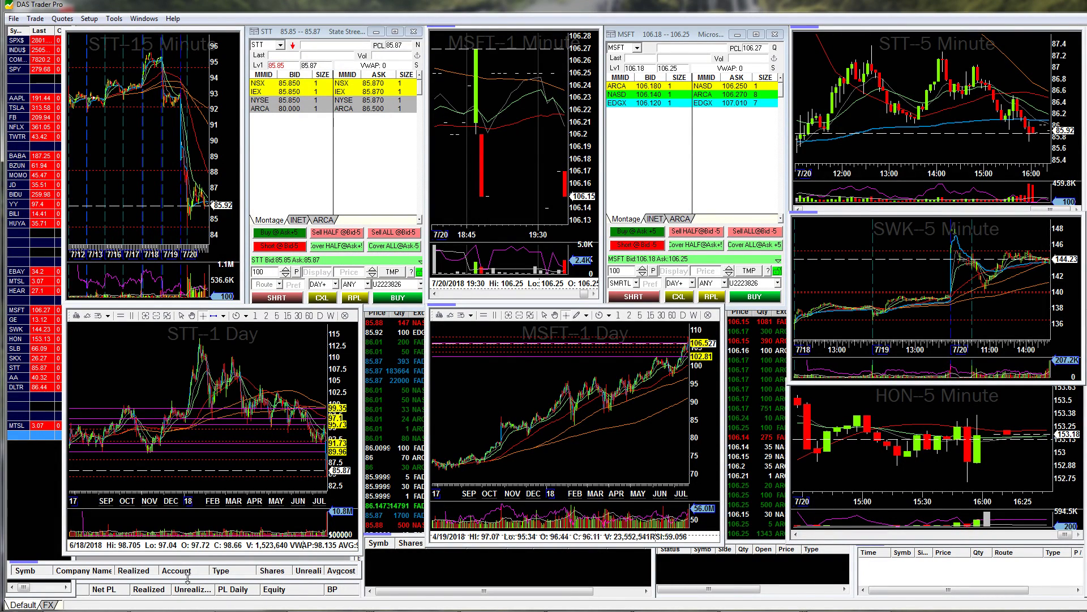
{"action": "mouse_move", "coordinate": [200, 563]}
{"action": "left_mouse_down"}
{"action": "mouse_move", "coordinate": [237, 466]}
{"action": "mouse_move", "coordinate": [171, 474]}
{"action": "mouse_move", "coordinate": [183, 470]}
{"action": "mouse_move", "coordinate": [187, 560]}
{"action": "left_mouse_up"}
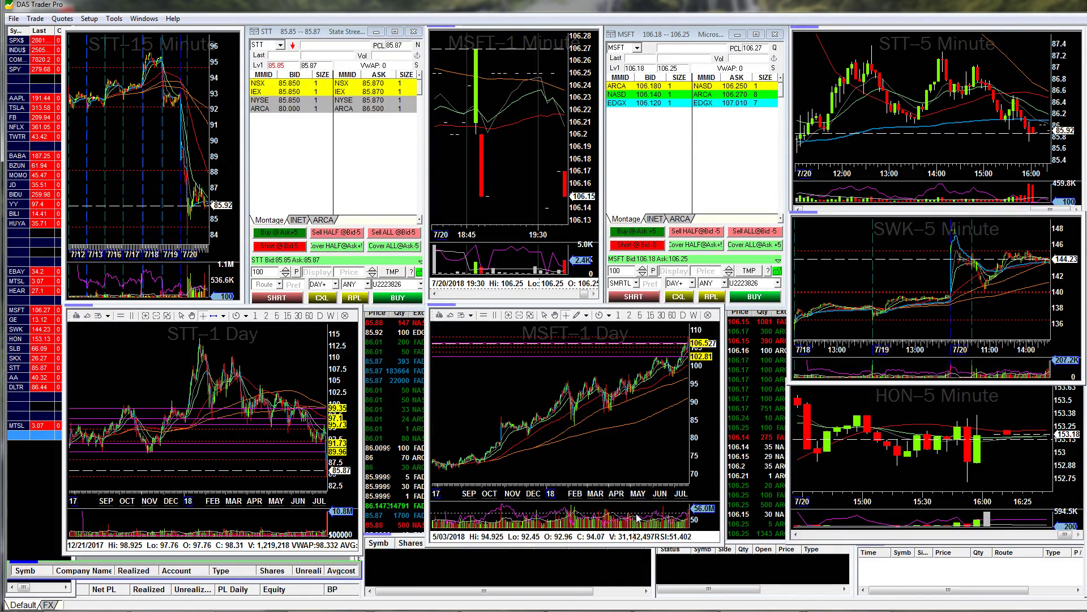
Zoom the MSFT daily chart, circle the latest volume bars in blue, and dismiss the colour-scheme prompt.
{"action": "scroll", "coordinate": [626, 511], "scroll_direction": "up", "scroll_amount": 5}
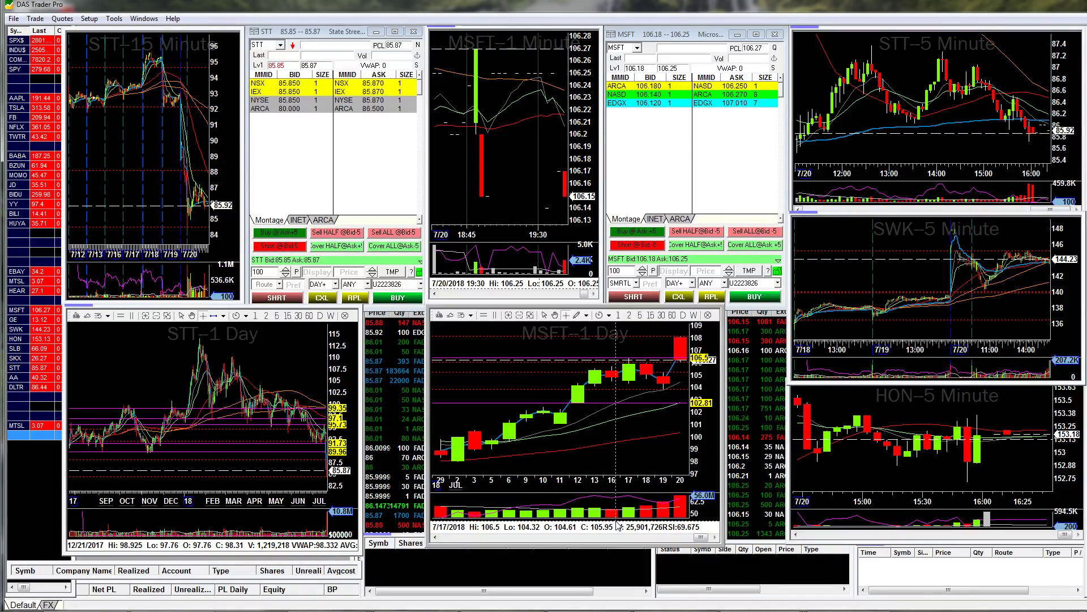
{"action": "mouse_move", "coordinate": [623, 516]}
{"action": "left_mouse_down"}
{"action": "mouse_move", "coordinate": [677, 509]}
{"action": "mouse_move", "coordinate": [634, 503]}
{"action": "mouse_move", "coordinate": [616, 516]}
{"action": "mouse_move", "coordinate": [662, 513]}
{"action": "left_mouse_up"}
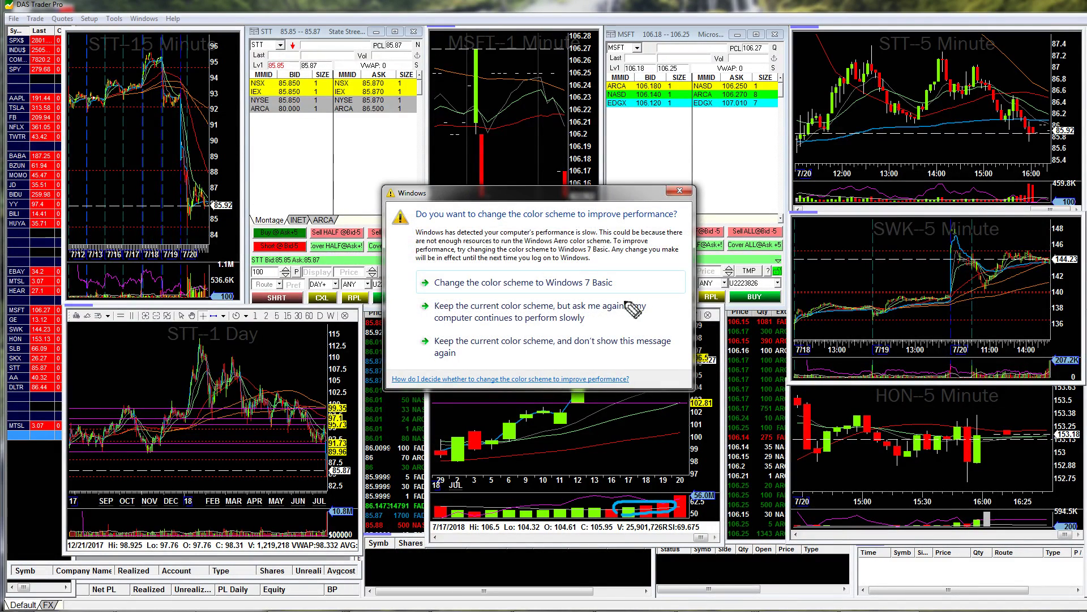
{"action": "left_click", "coordinate": [686, 196]}
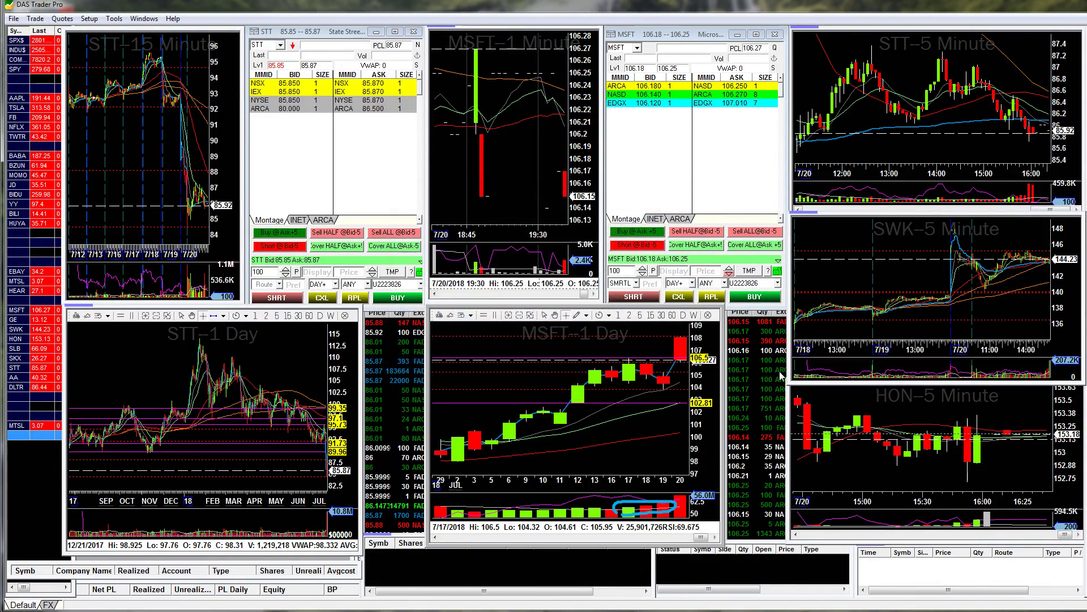